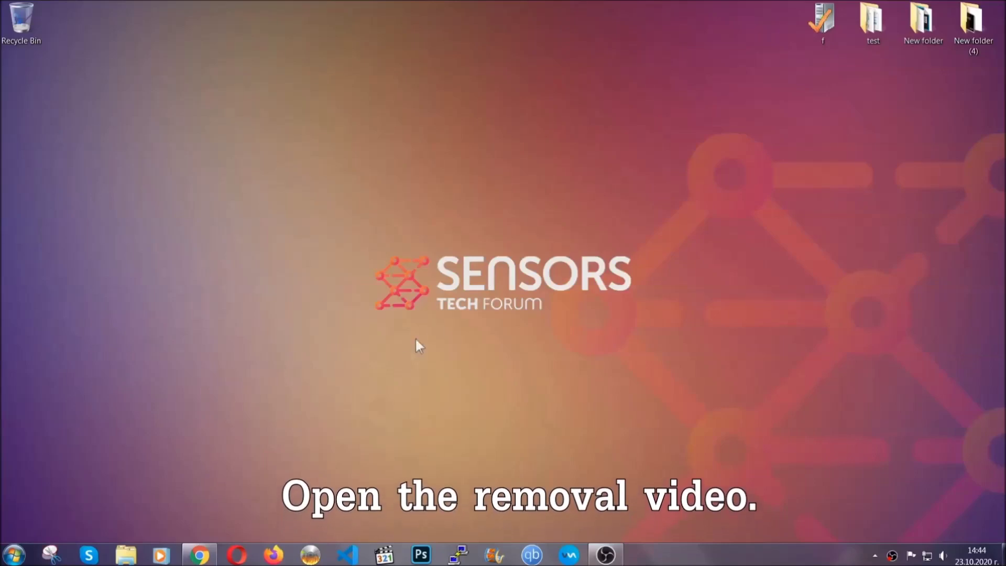
- Follow the removal video's description link to SpyHunter's page and launch SpyHunter-Installer.exe
left_click(199, 555)
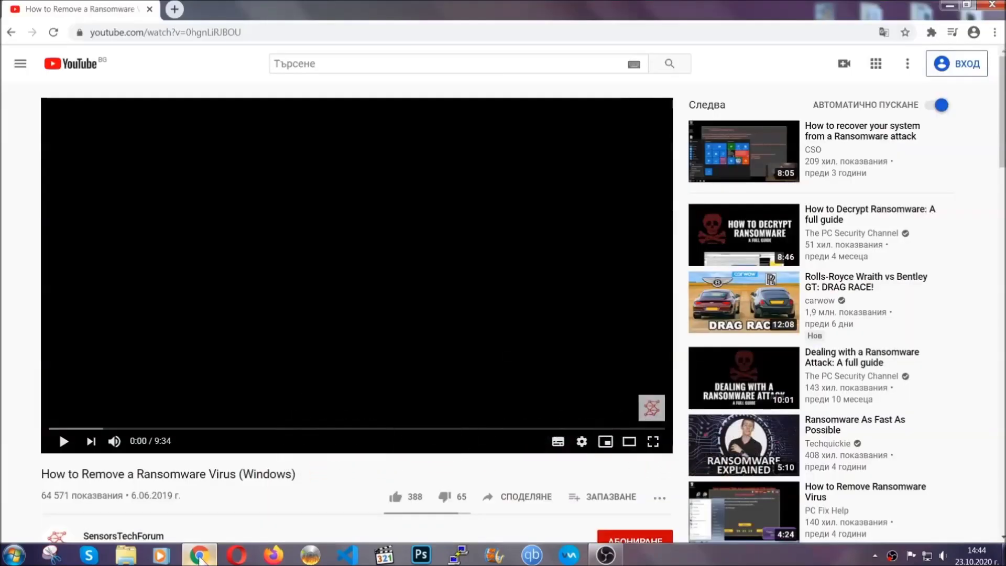
scroll(185, 427, "down", 3)
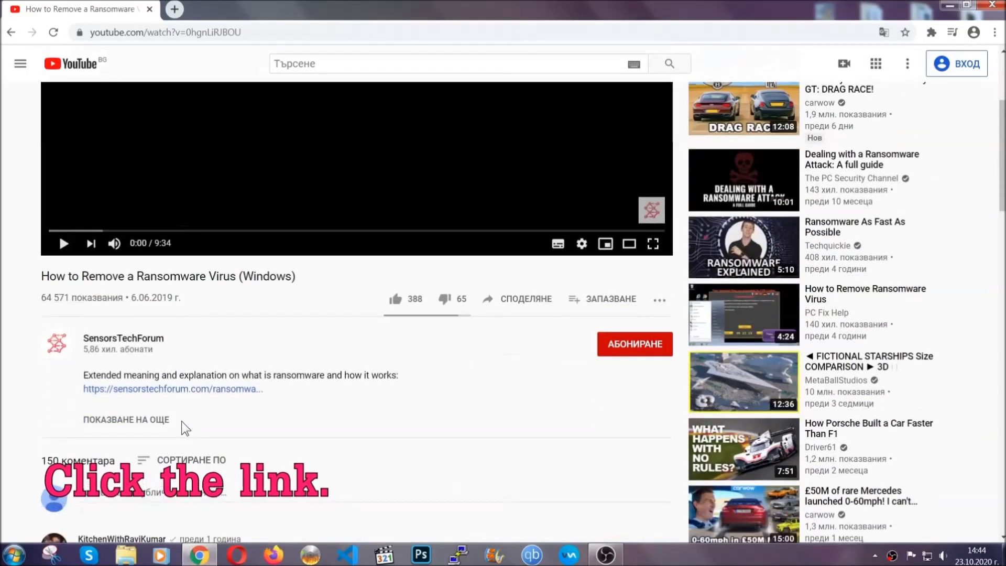
left_click(169, 389)
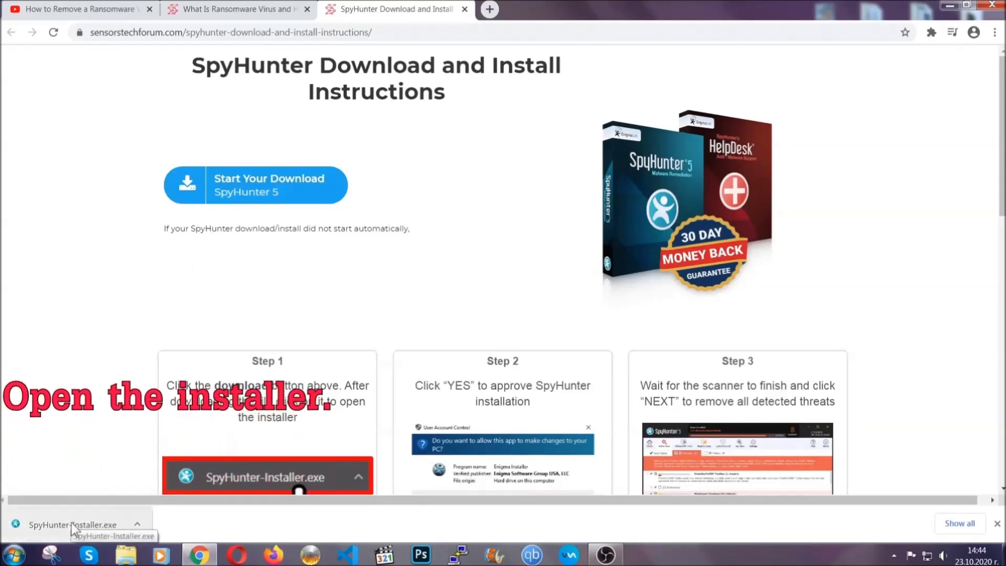
left_click(72, 525)
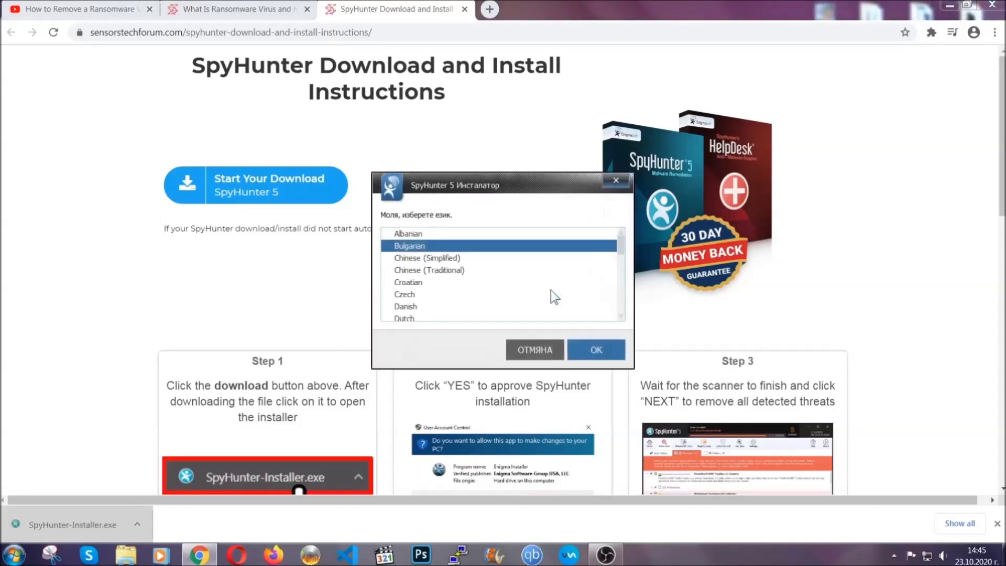
scroll(523, 292, "down", 2)
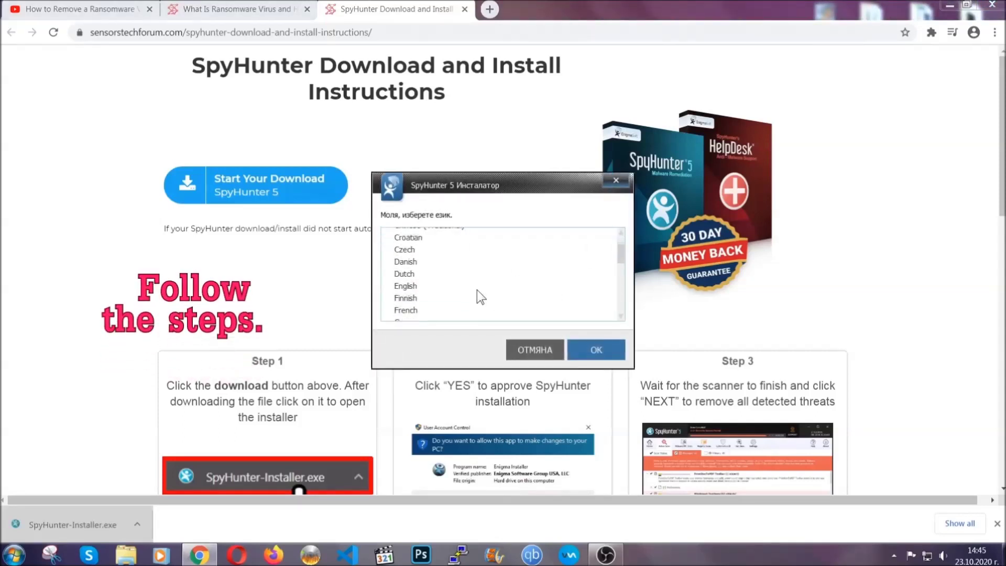
- Install SpyHunter 5 in English, accepting the EULA, and close the finished installer
left_click(476, 286)
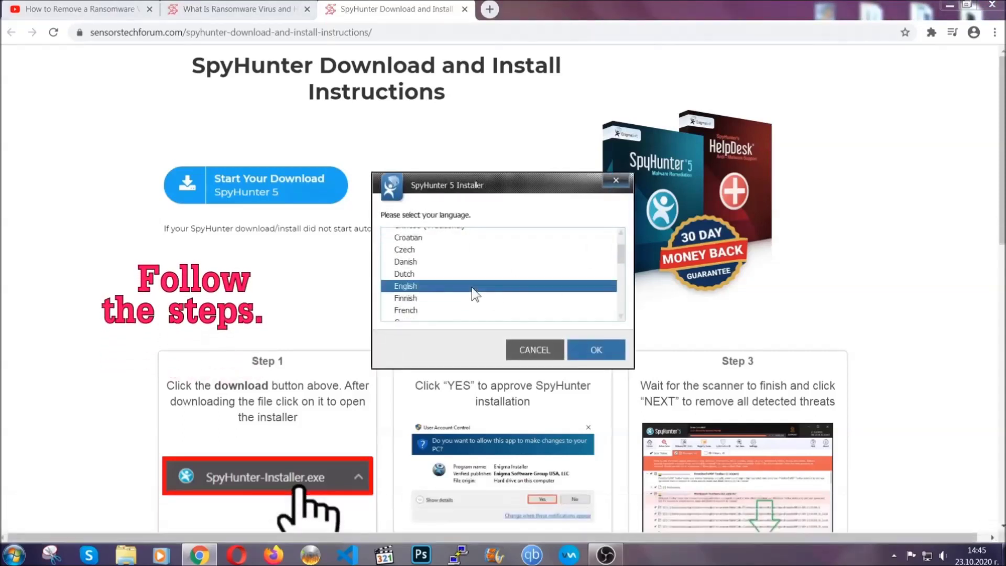
left_click(595, 349)
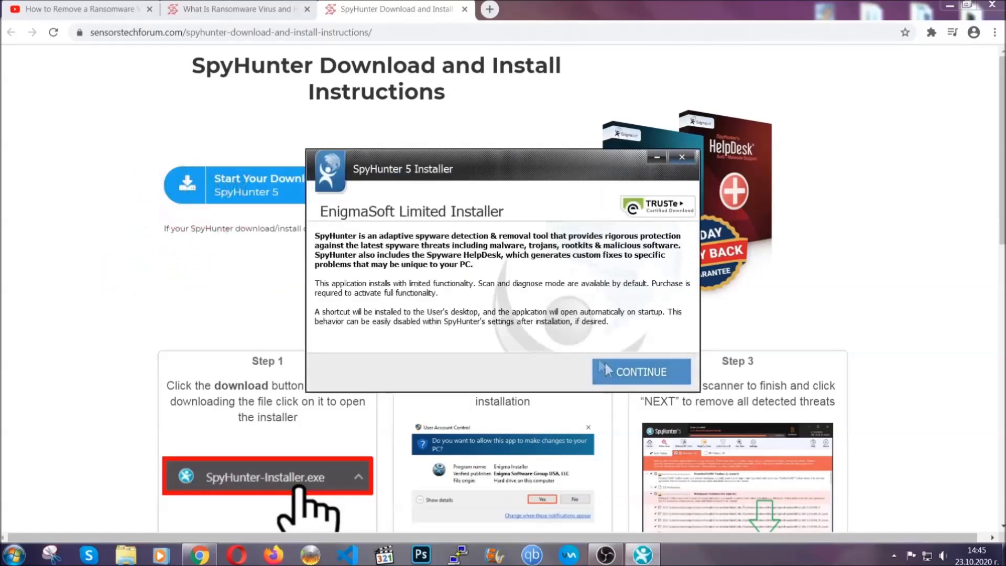
left_click(608, 363)
left_click(511, 339)
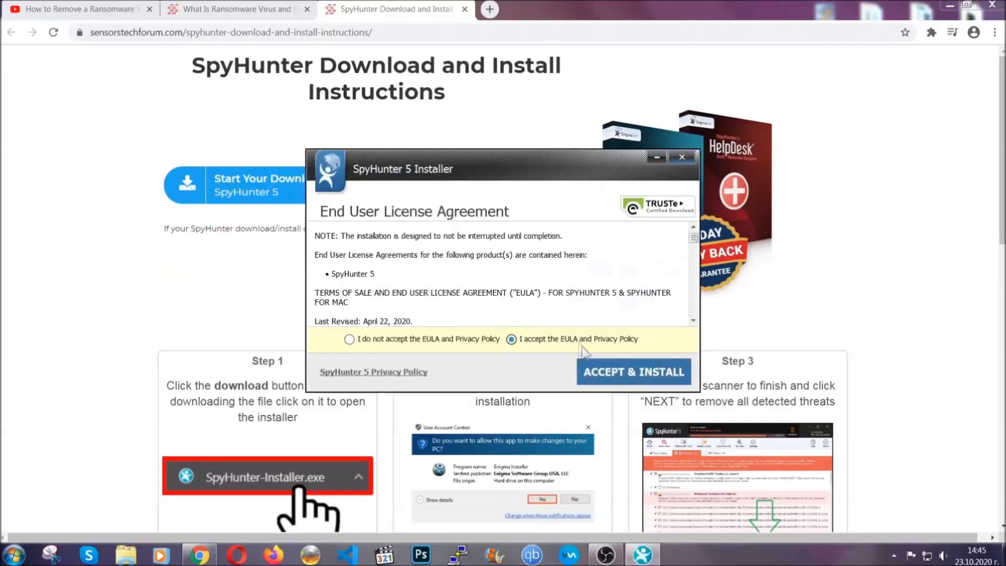
left_click(600, 367)
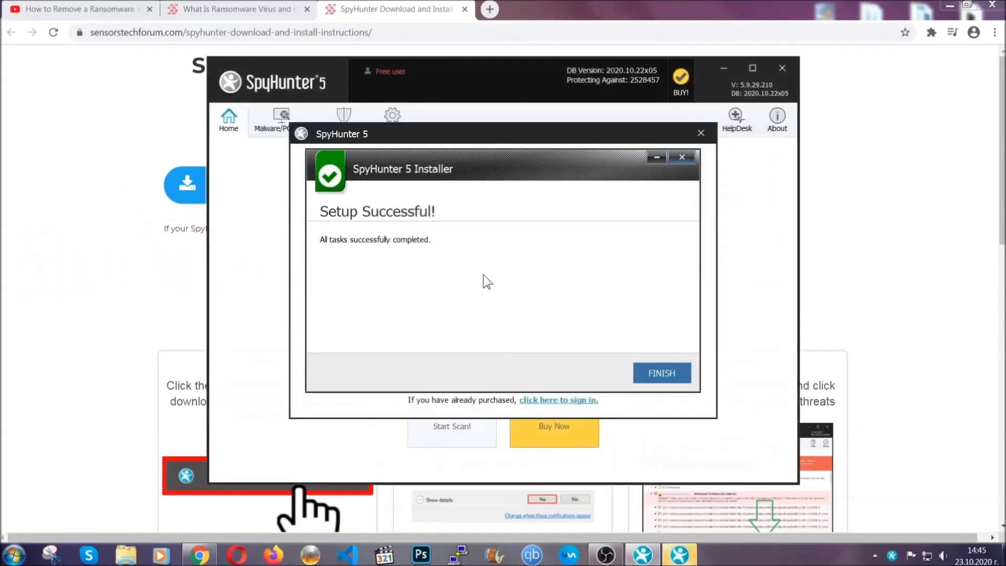
left_click(644, 375)
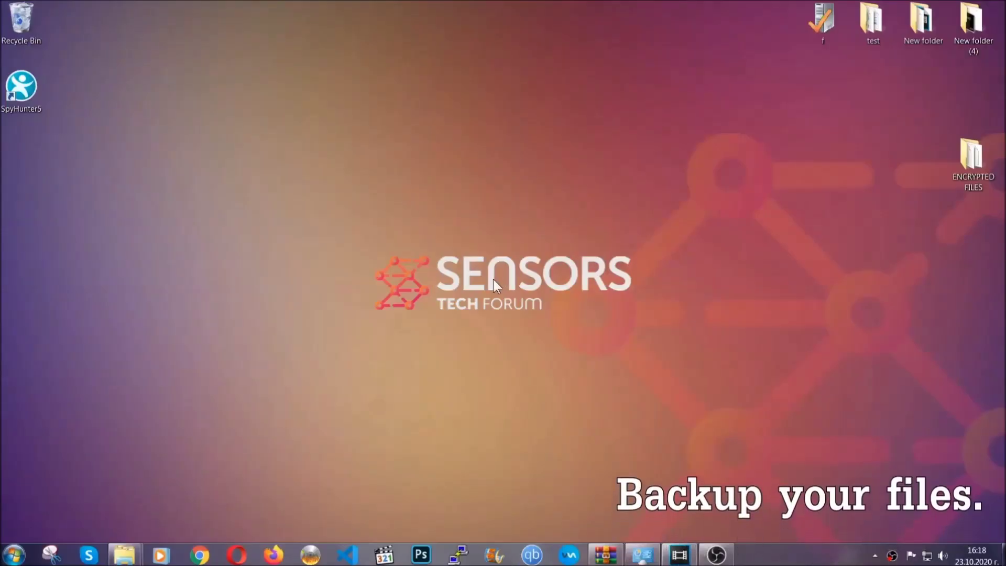
- Copy all six encrypted .efji files from the ENCRYPTED FILES folder
left_click(971, 161)
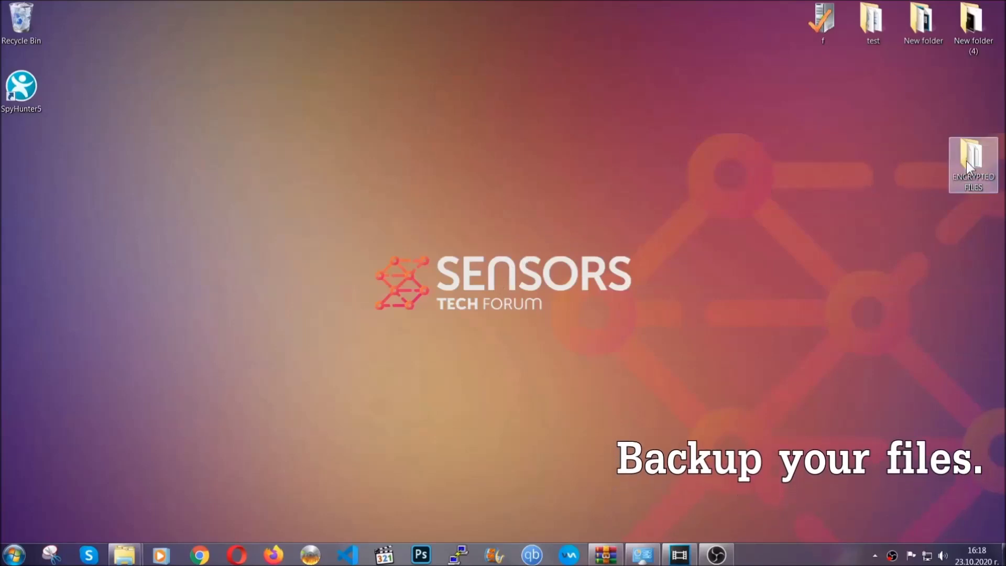
double_click(966, 161)
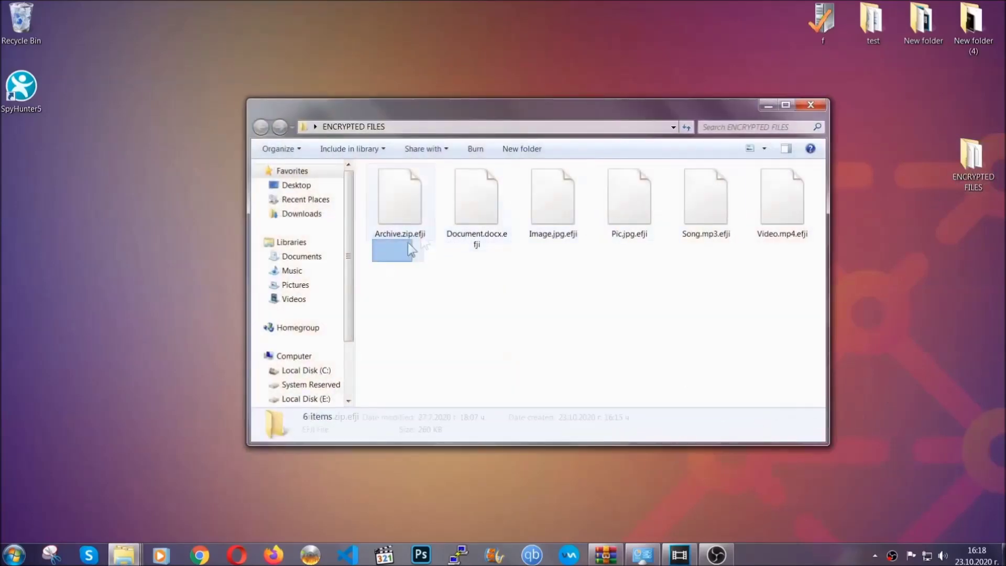
left_click_drag(410, 250, 787, 186)
right_click(787, 186)
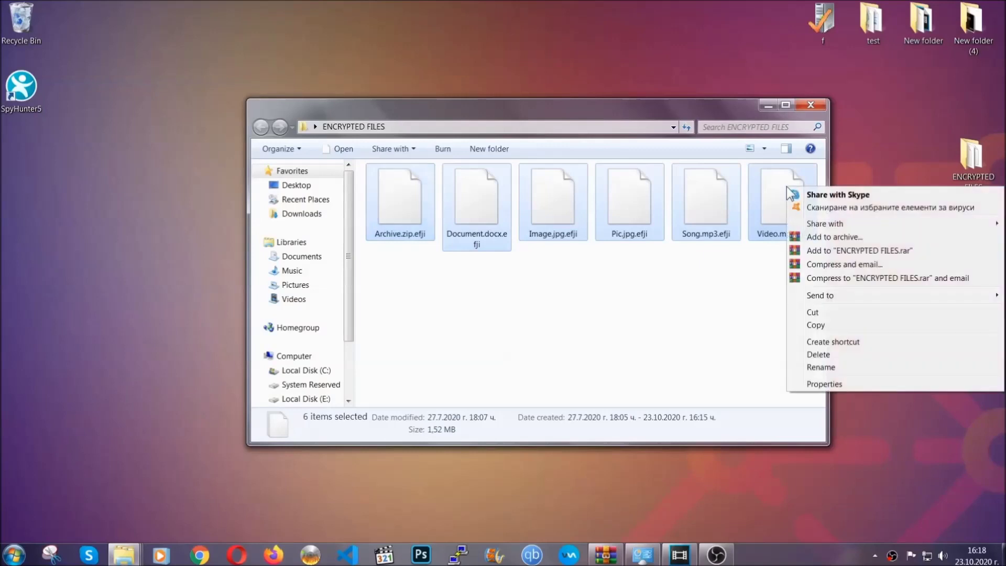
left_click(816, 326)
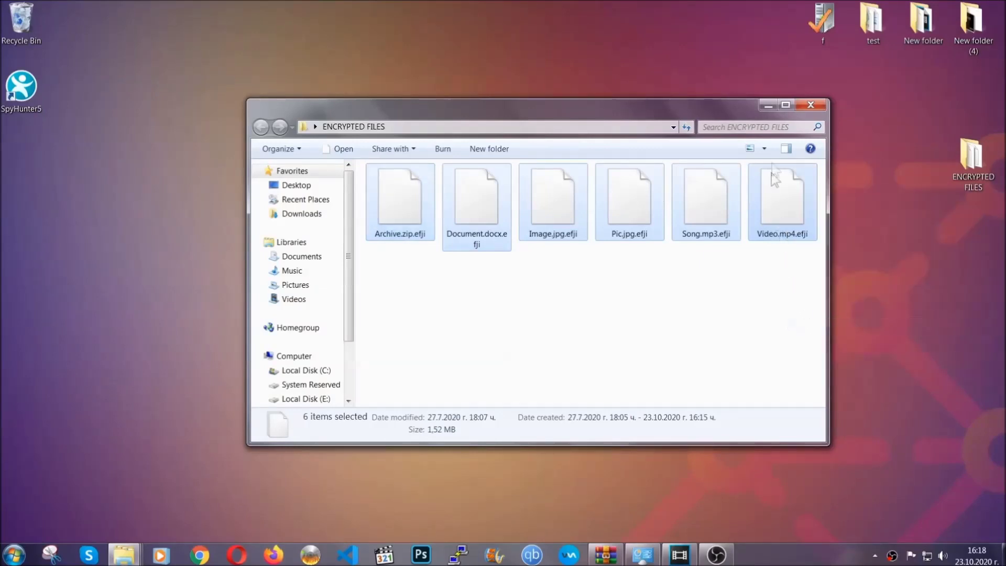
- Paste the copied files onto FLASH DRIVE (H:) and close its window
left_click(769, 106)
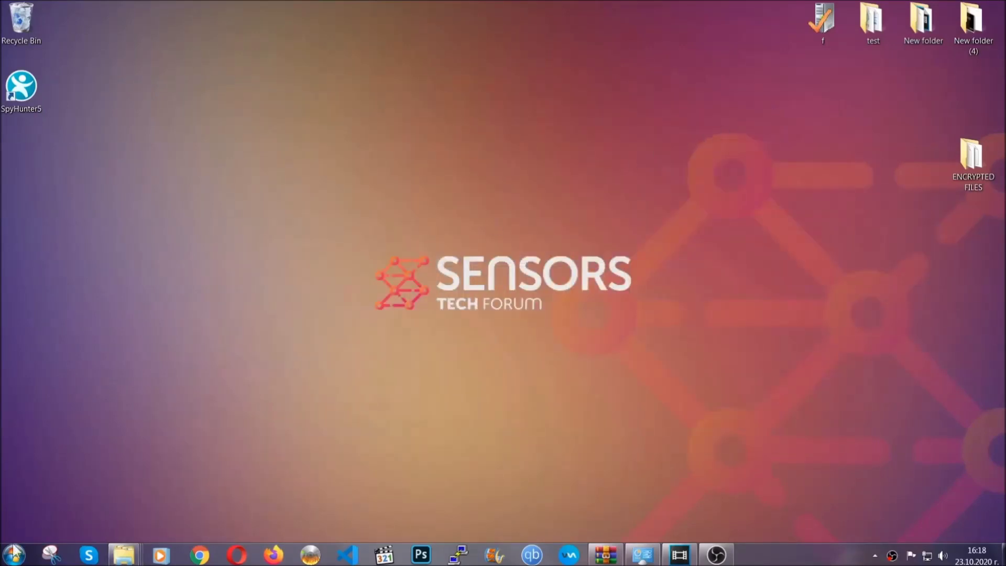
left_click(13, 555)
left_click(192, 394)
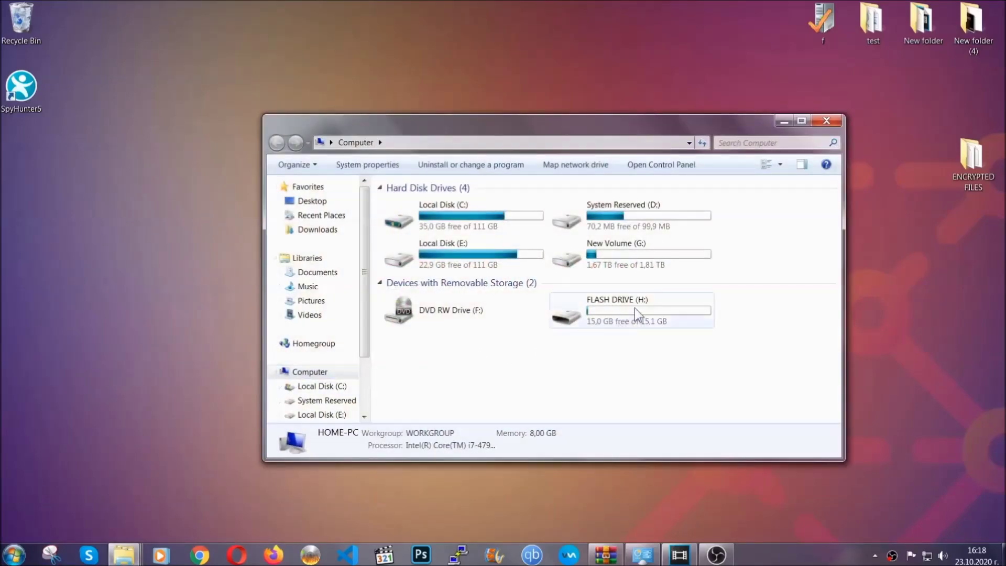
double_click(633, 308)
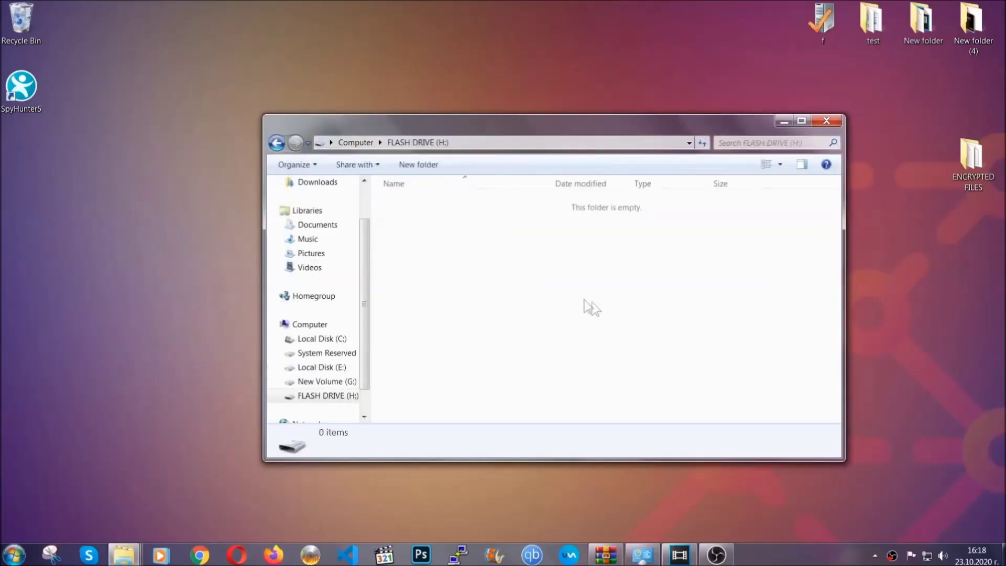
right_click(434, 233)
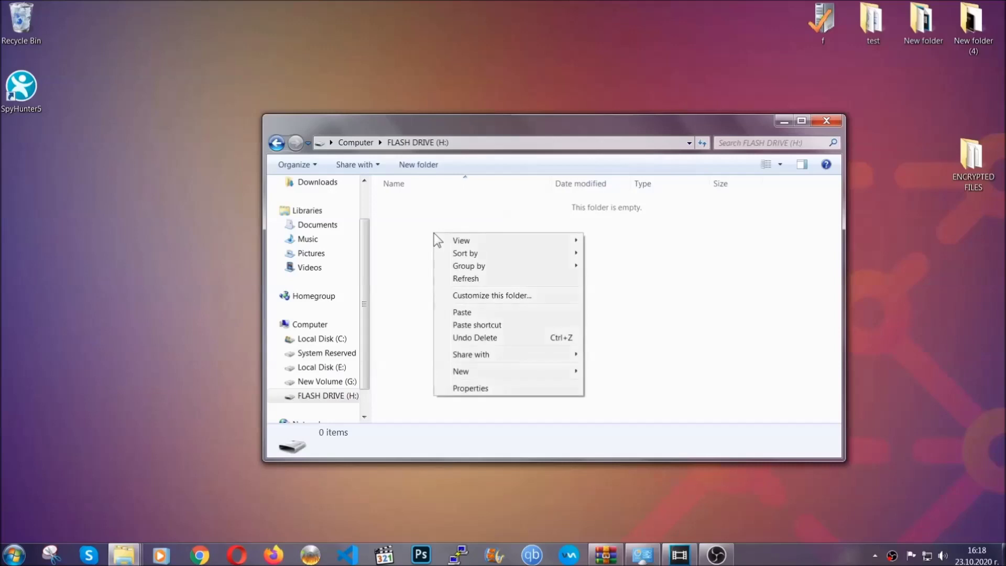
left_click(459, 313)
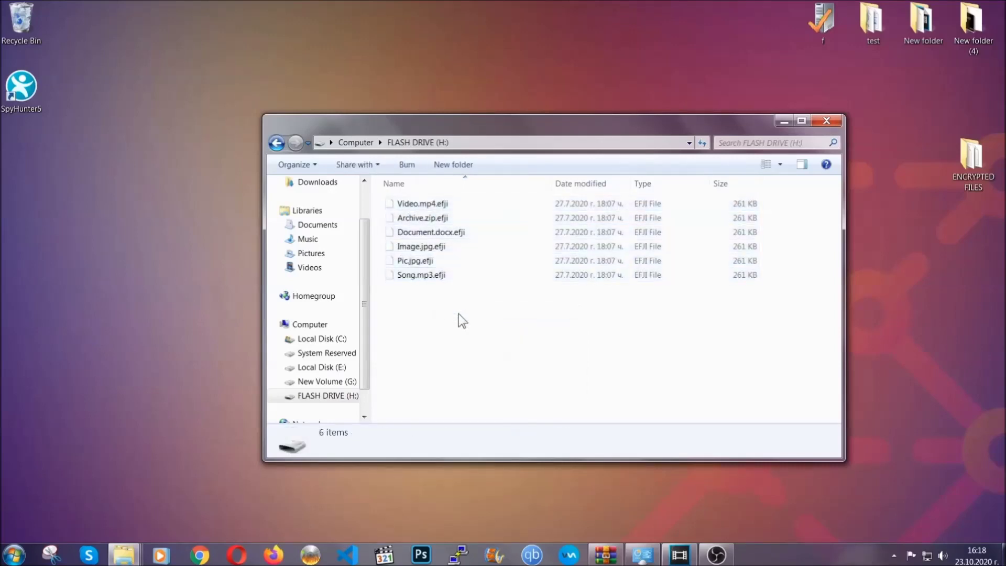
left_click(831, 122)
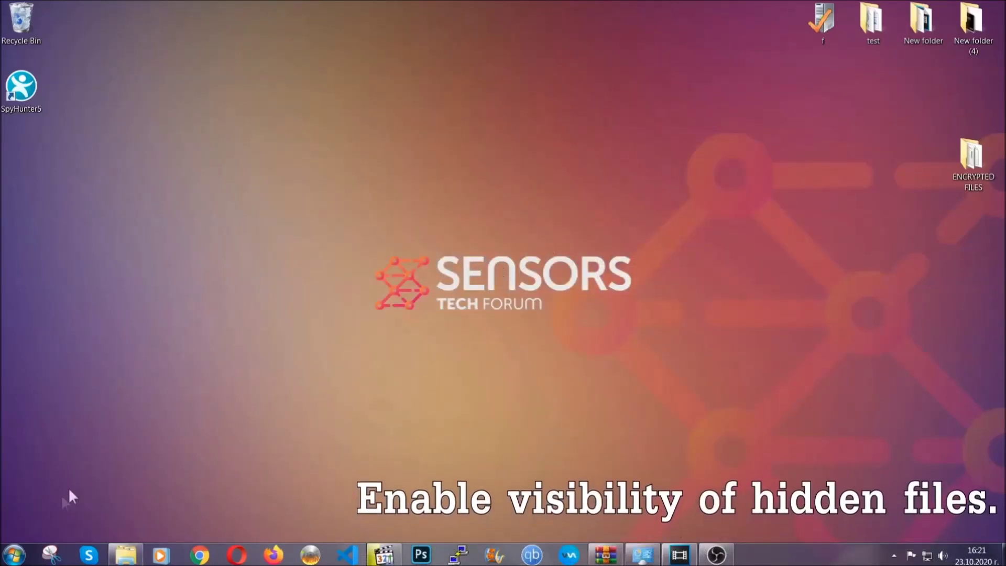
- Turn on 'Show hidden files, folders, and drives' in Folder Options and apply it
left_click(14, 555)
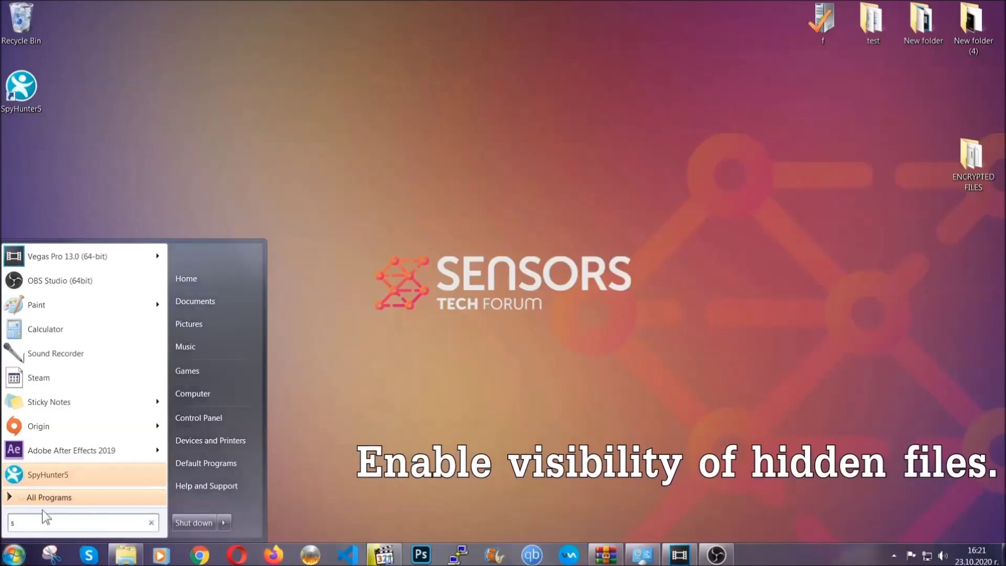
type("showh")
key("BackSpace")
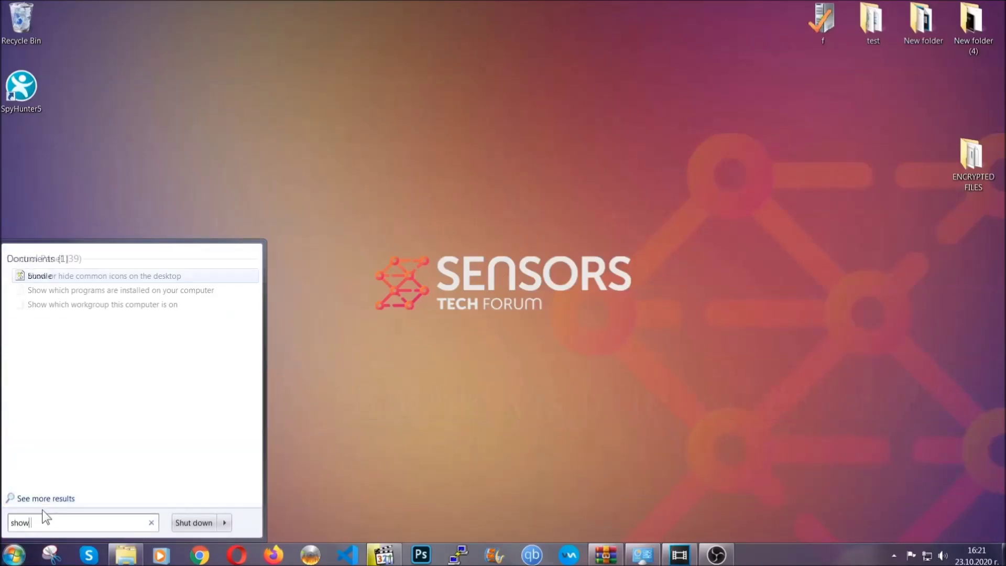
type("hidden files")
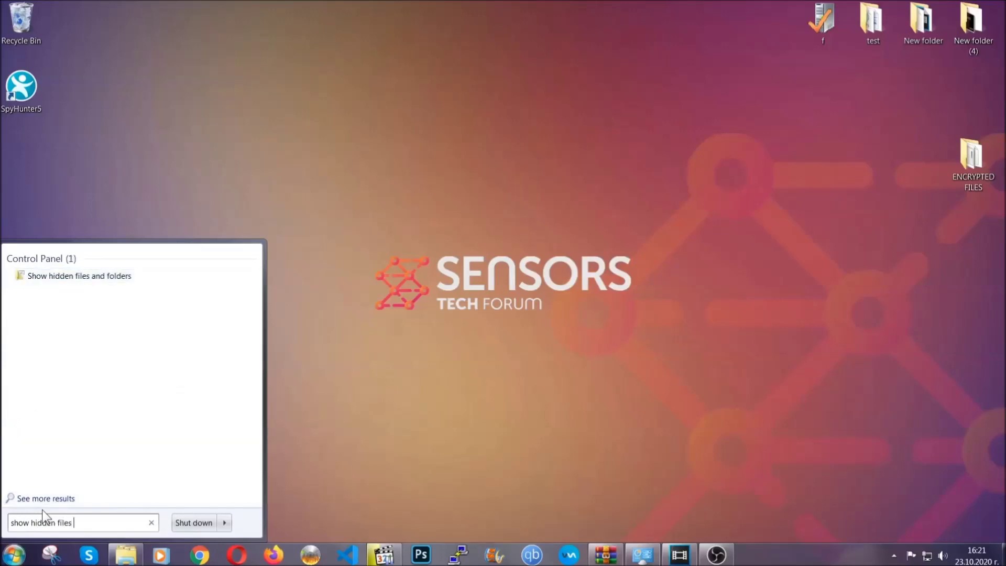
type(" and folders")
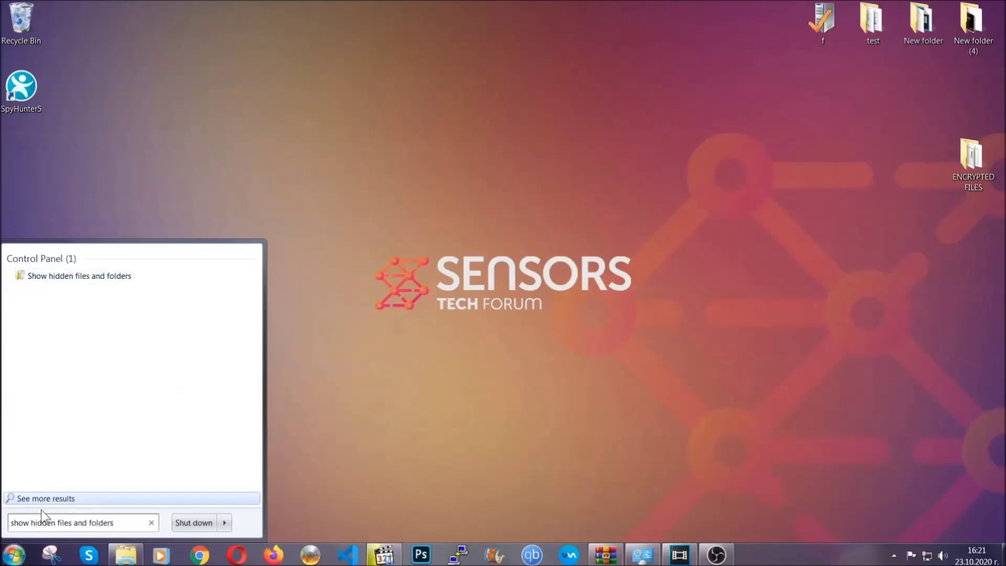
left_click(120, 280)
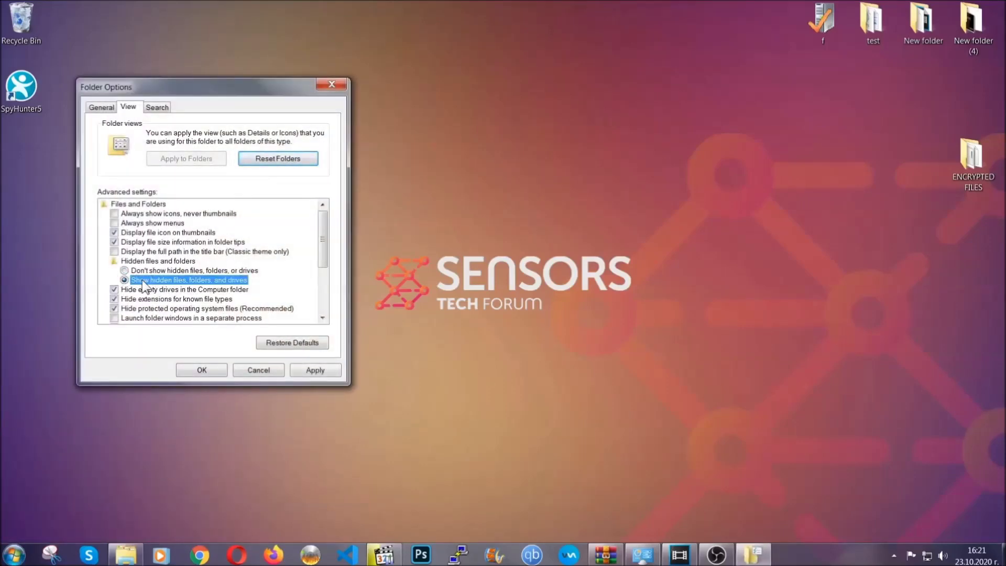
left_click(313, 369)
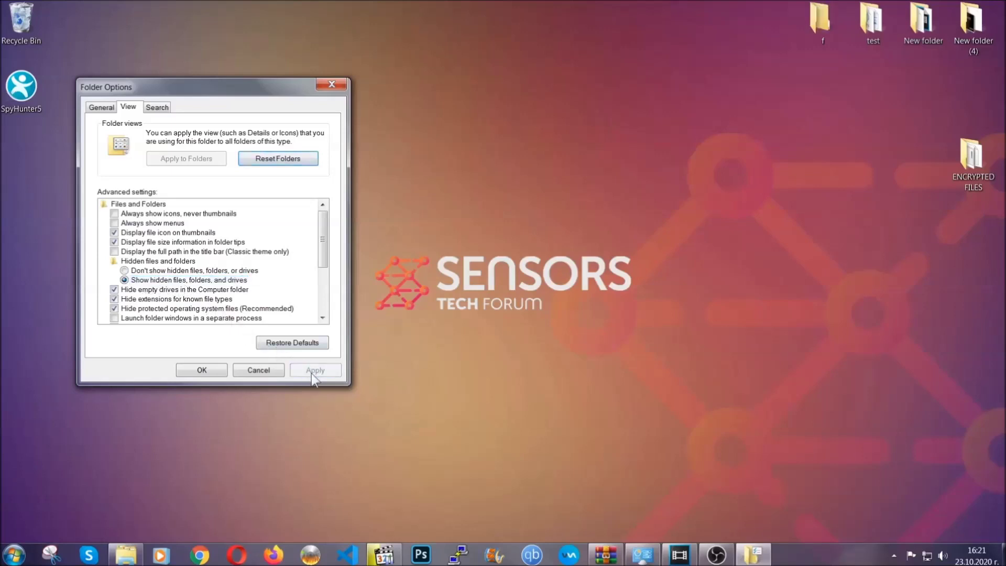
left_click(201, 371)
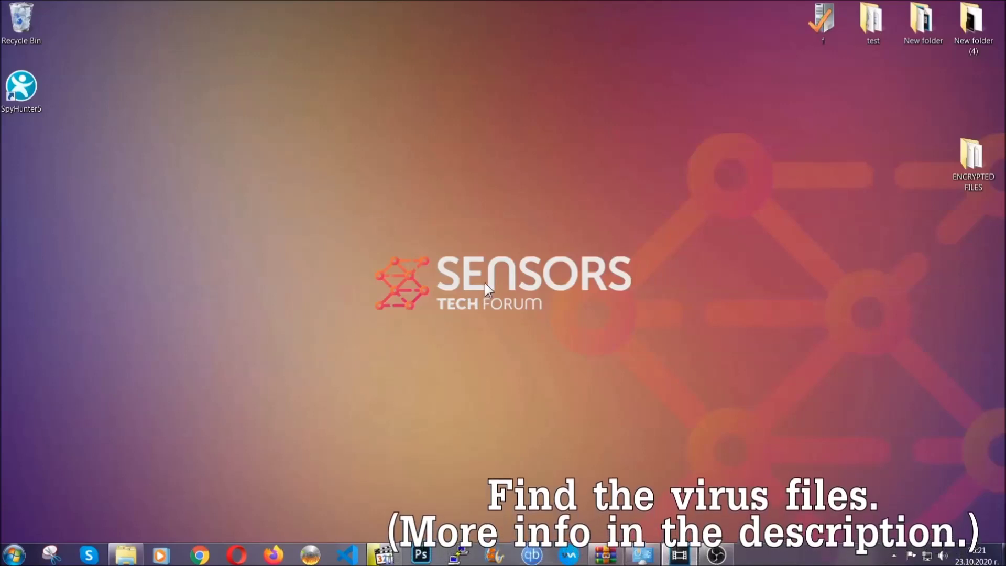
- Open Computer from the Start menu to search for 'fileextension:exe Example Virus Name'
left_click(14, 555)
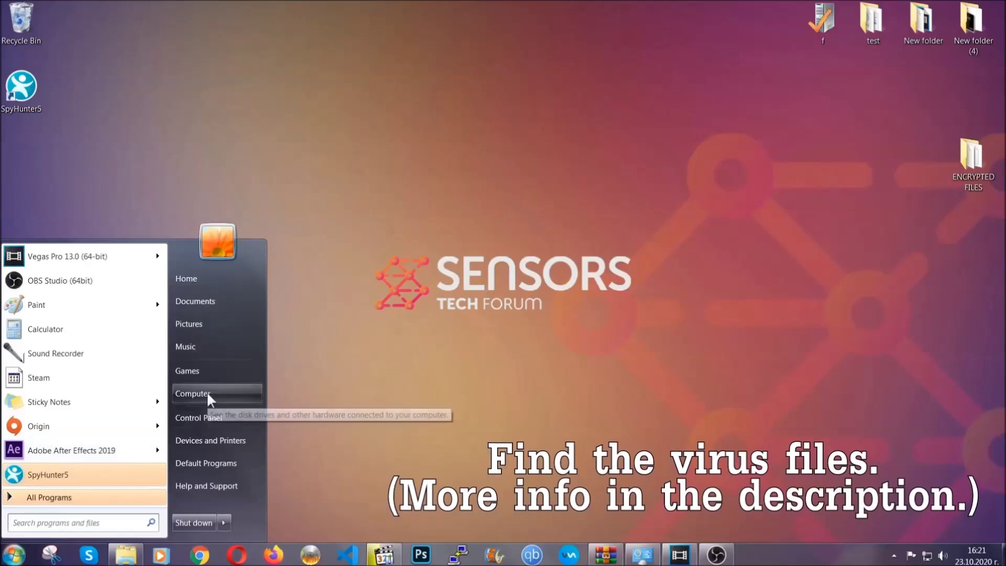
left_click(207, 392)
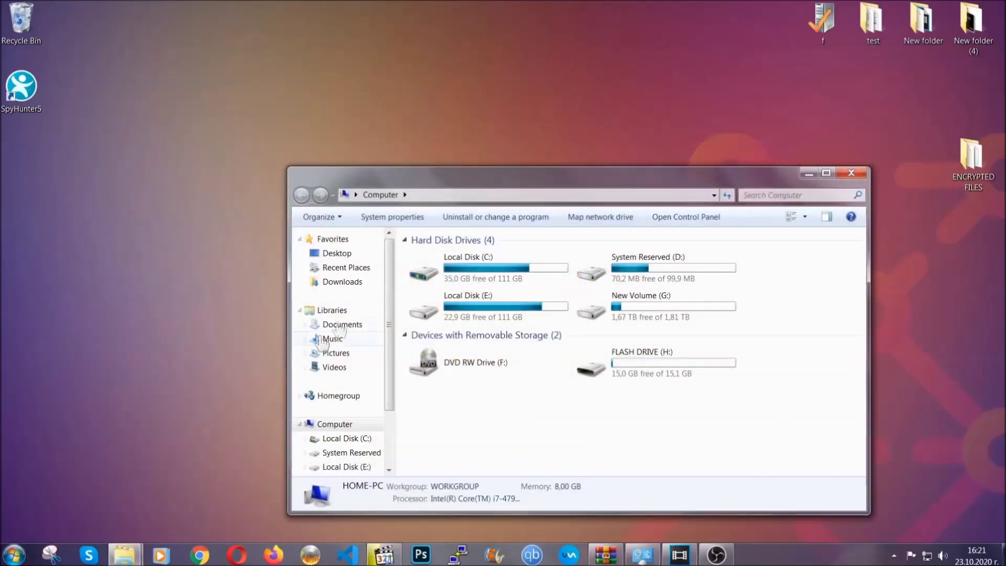
left_click_drag(547, 182, 482, 138)
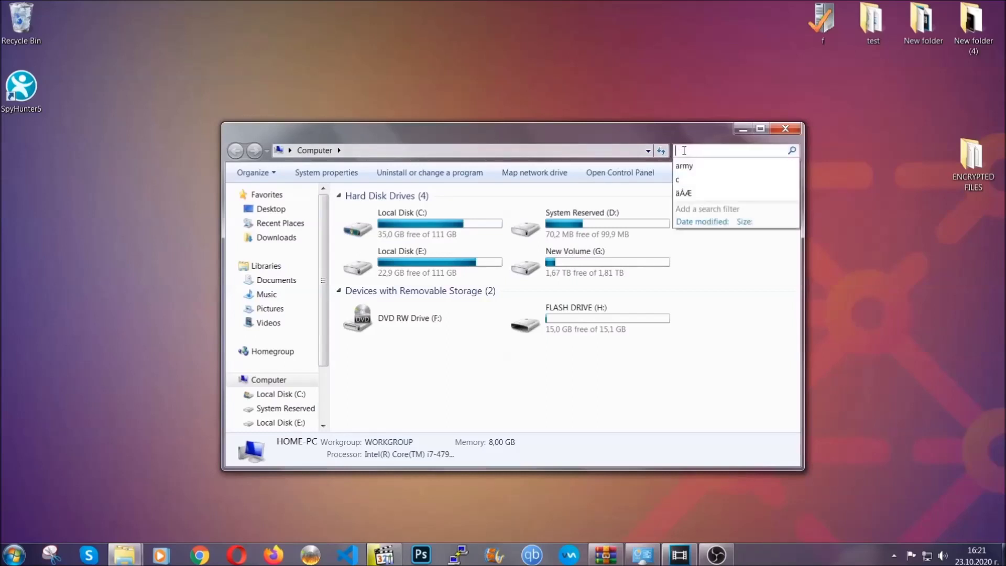
type("file")
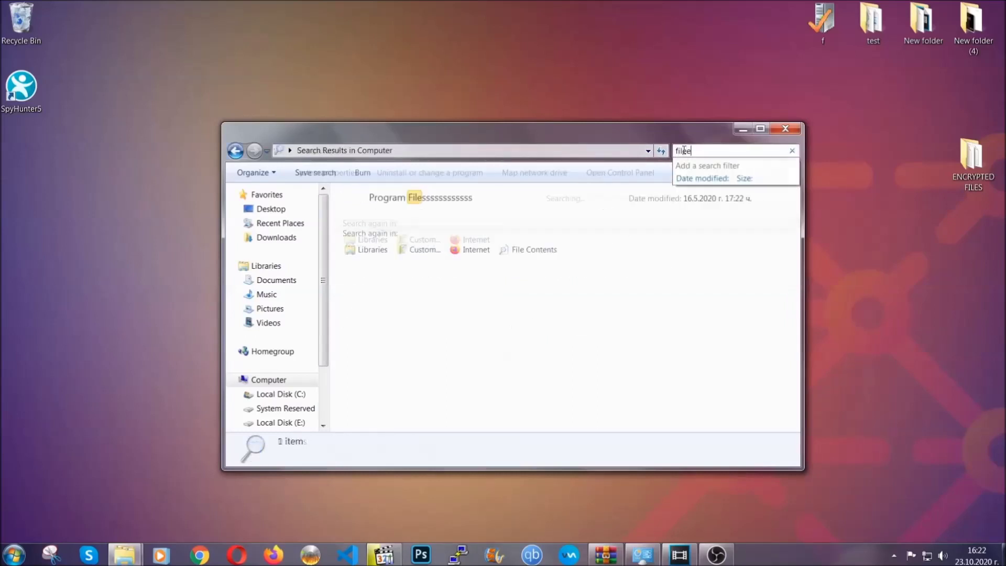
type("extension:exe ")
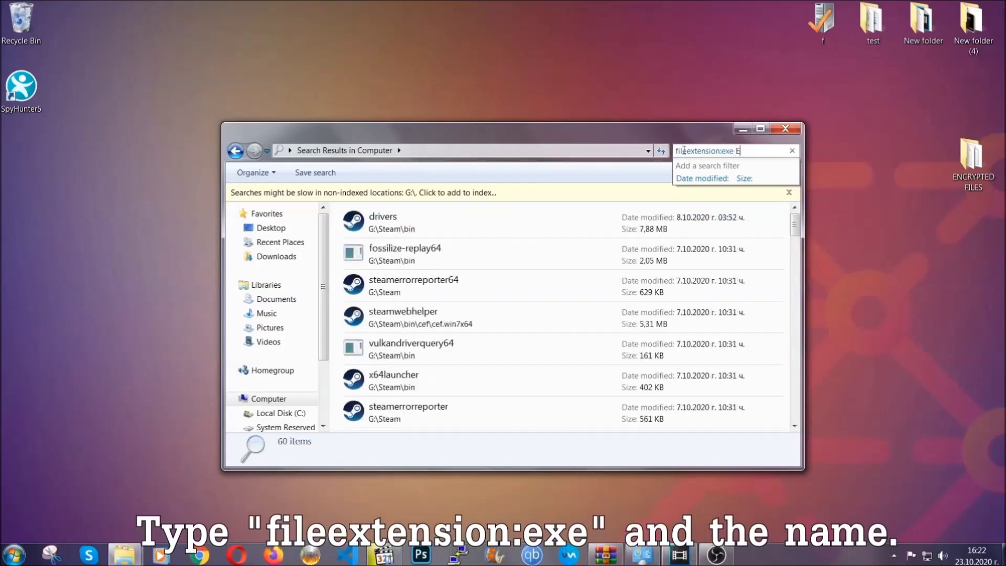
type("Exampl")
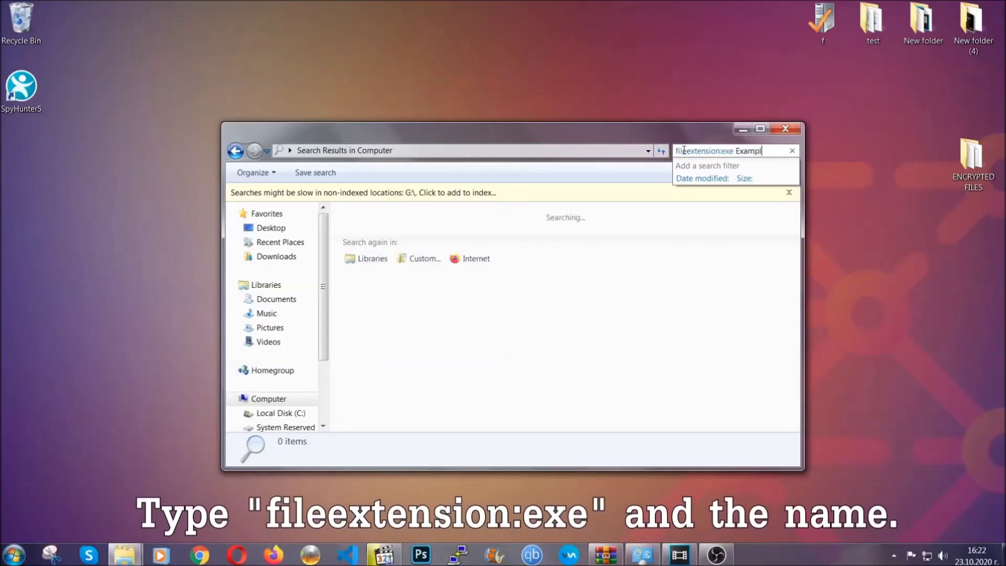
type("e Virus Name")
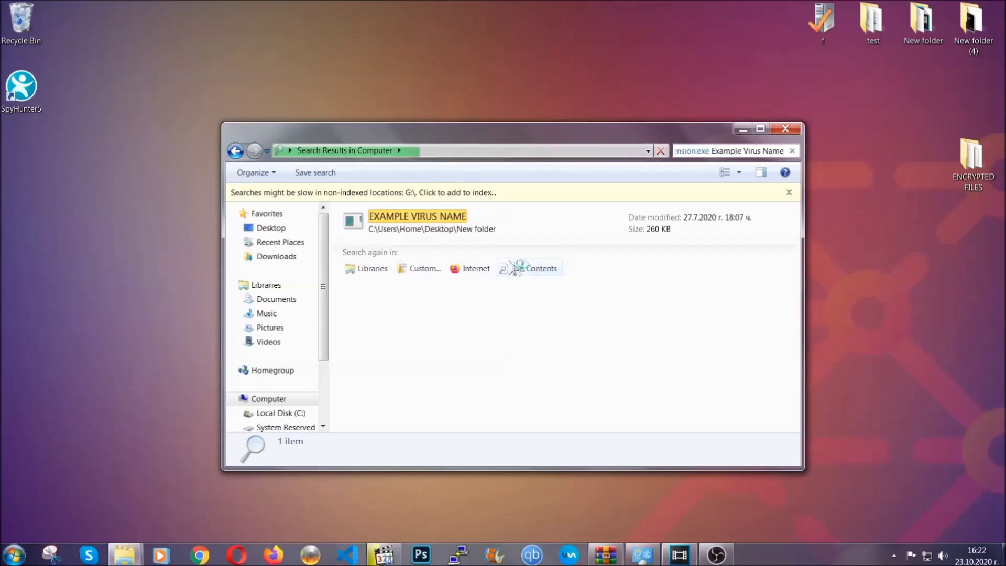
- Delete the EXAMPLE VIRUS NAME file to the Recycle Bin and close the search window
left_click(440, 219)
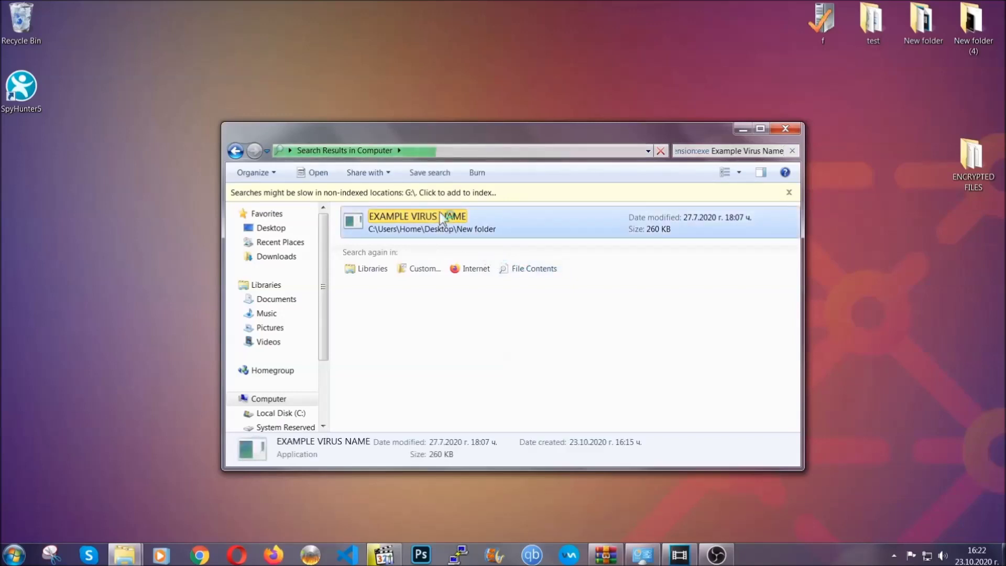
right_click(441, 219)
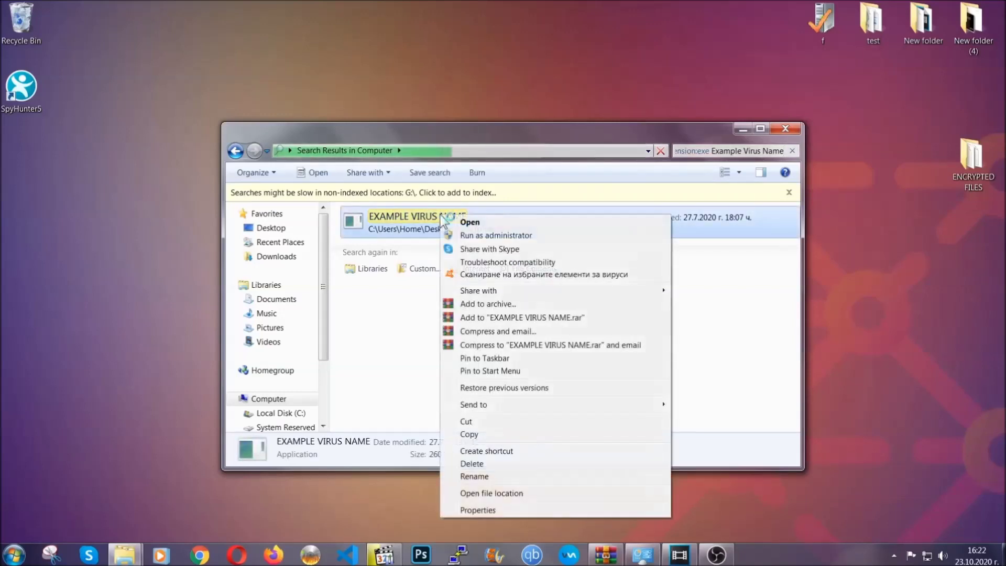
left_click(485, 463)
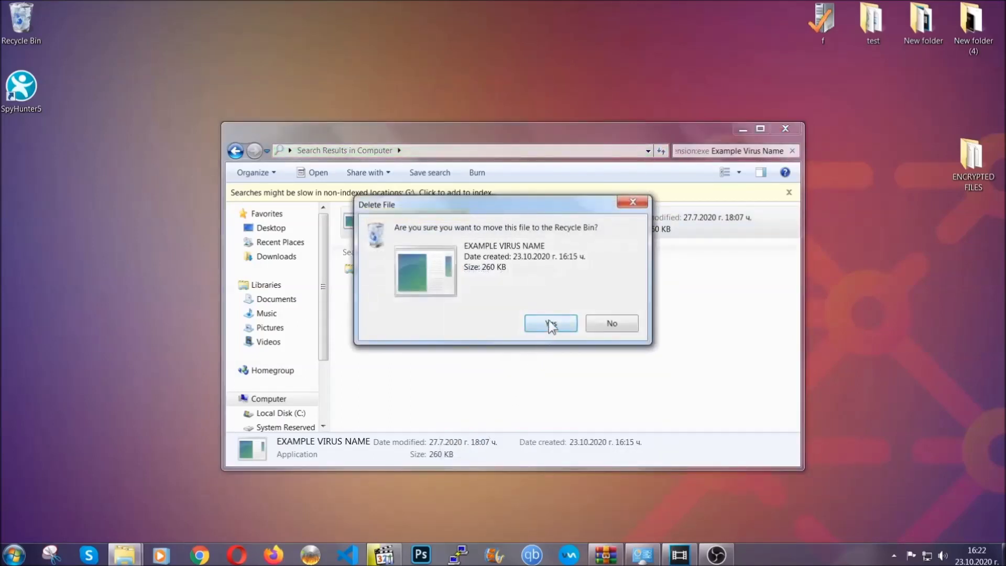
left_click(550, 324)
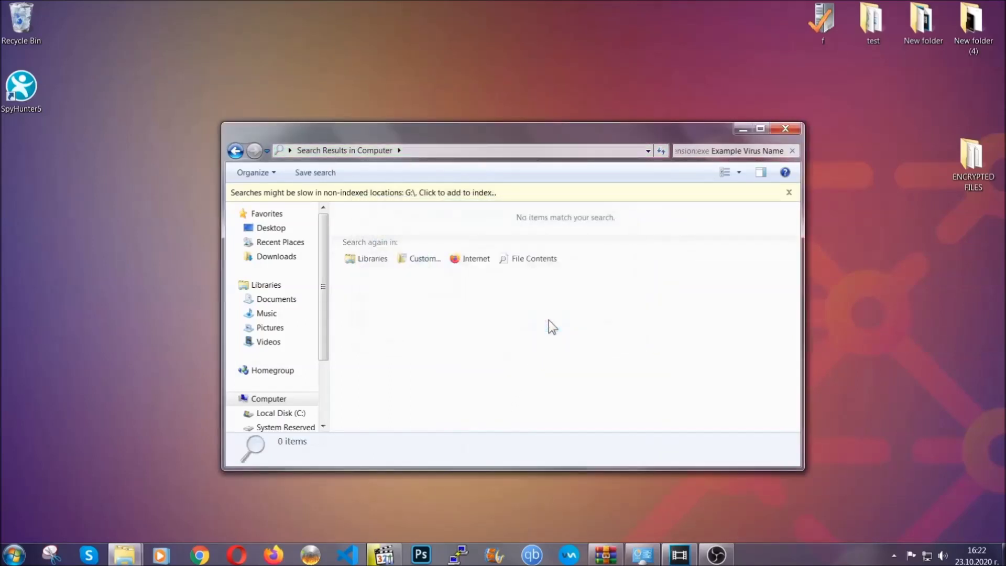
left_click(785, 127)
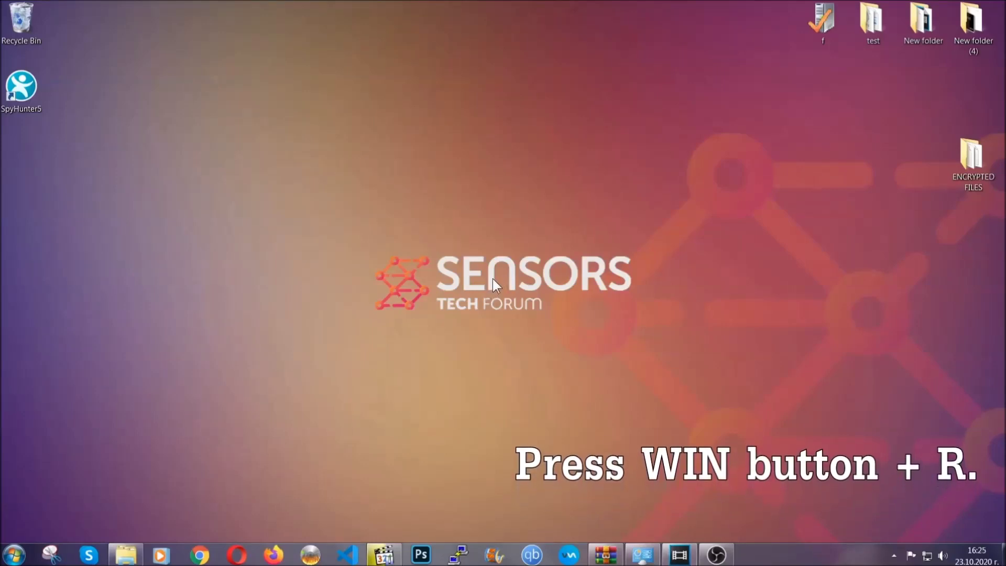
- Run REGEDIT from the Win+R dialog to launch Registry Editor
key("super+r")
left_click(95, 469)
key("BackSpace")
key("BackSpace")
key("BackSpace")
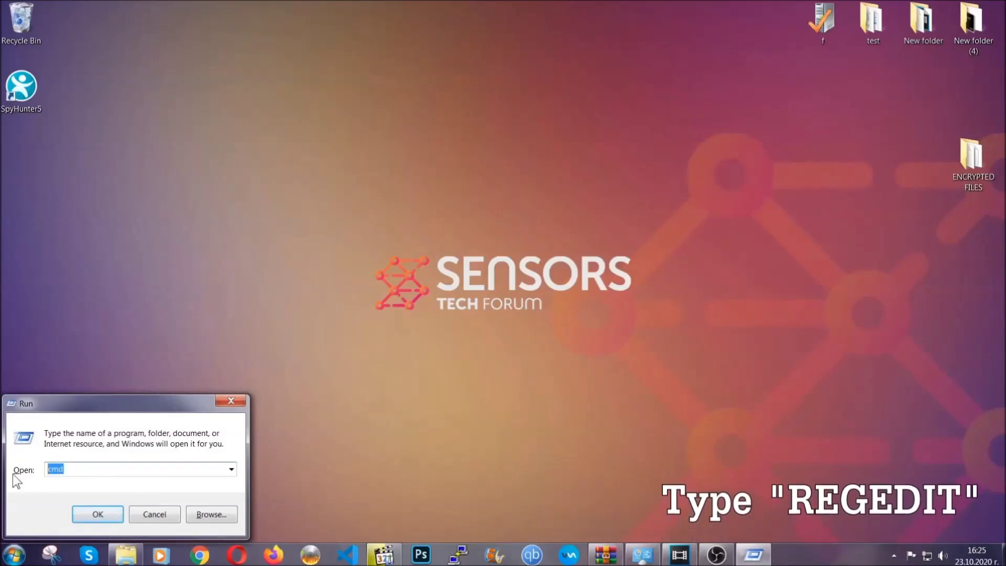
type("REGEDIT")
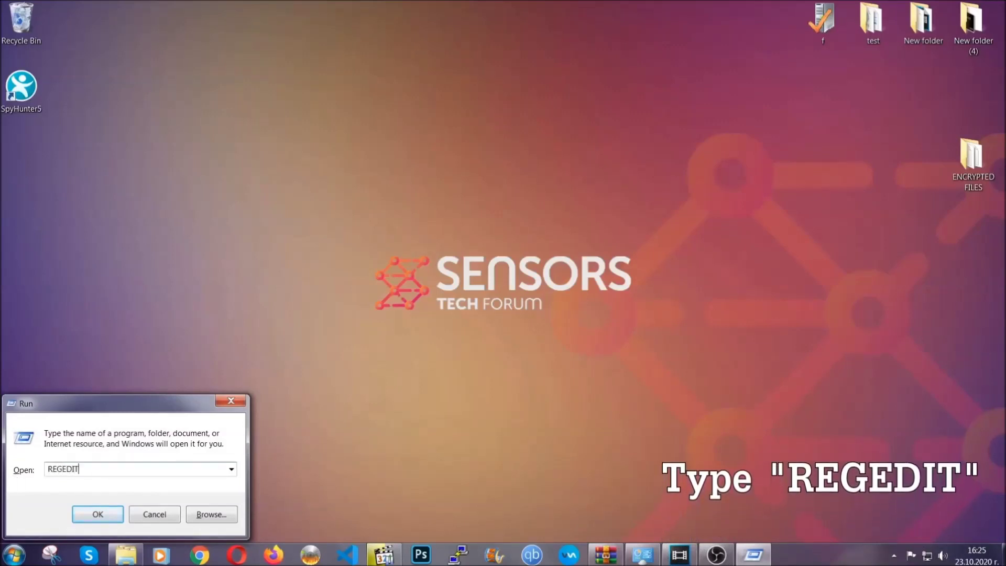
left_click(86, 511)
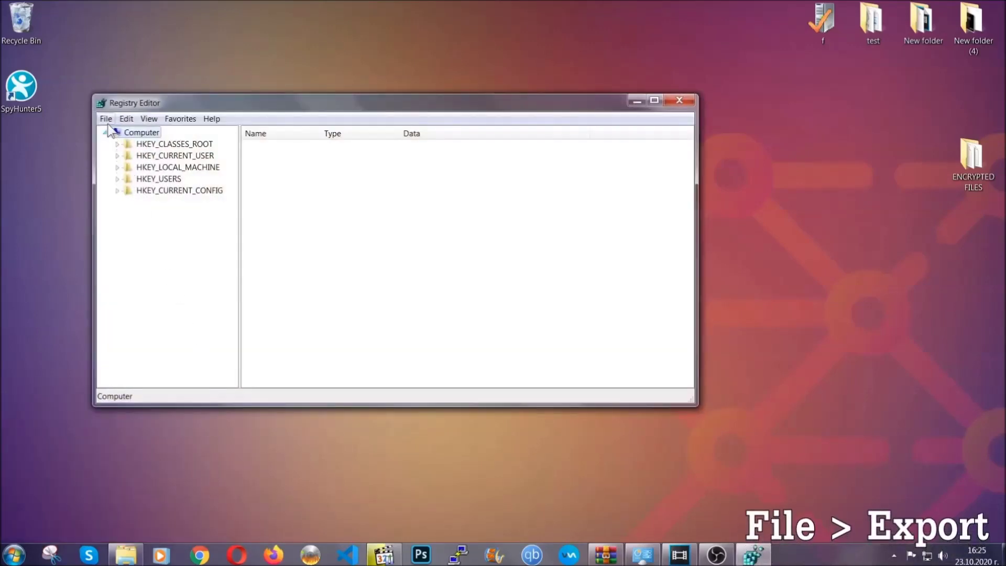
- Export the entire registry to the Desktop as a file named BACKUP
left_click(106, 118)
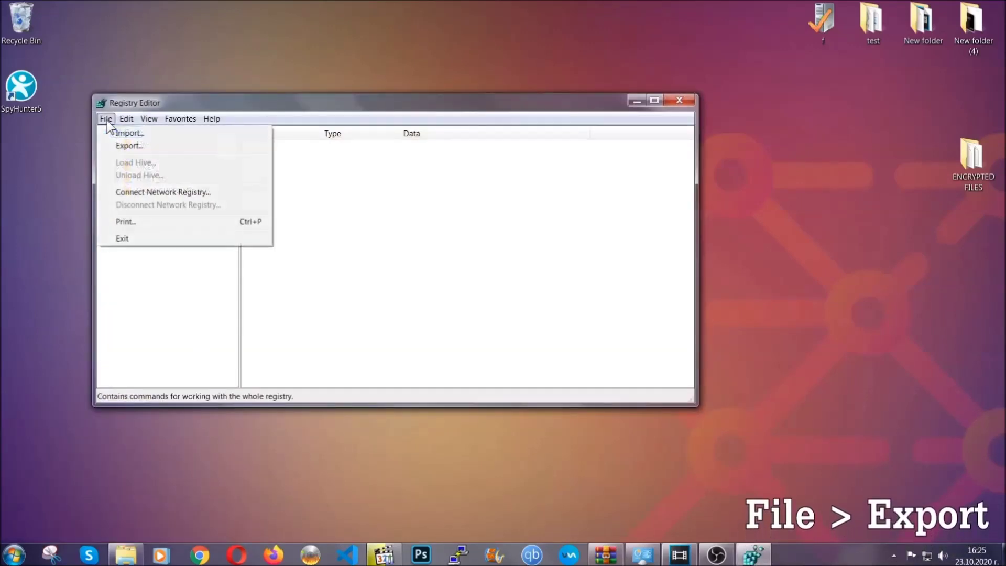
left_click(129, 146)
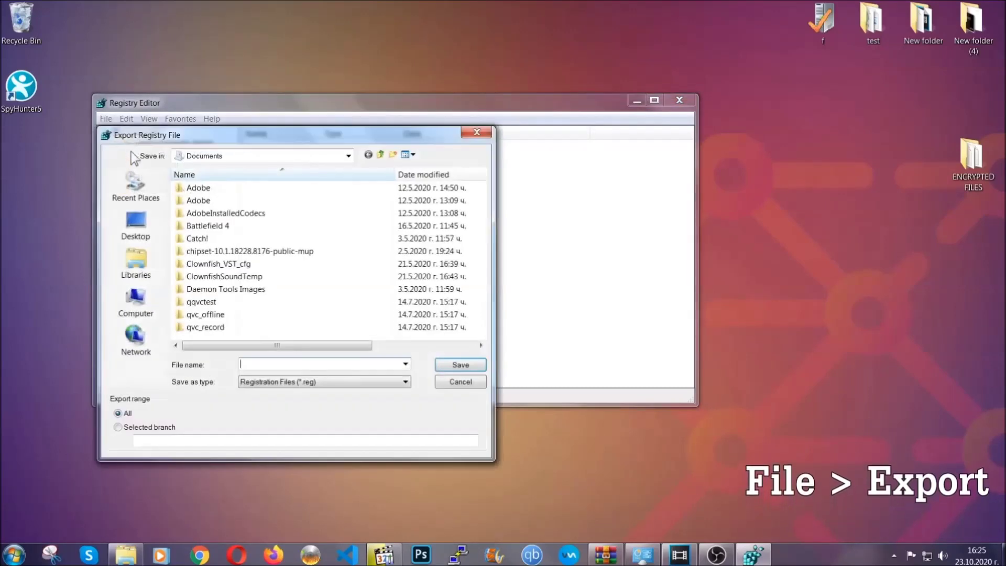
left_click(135, 226)
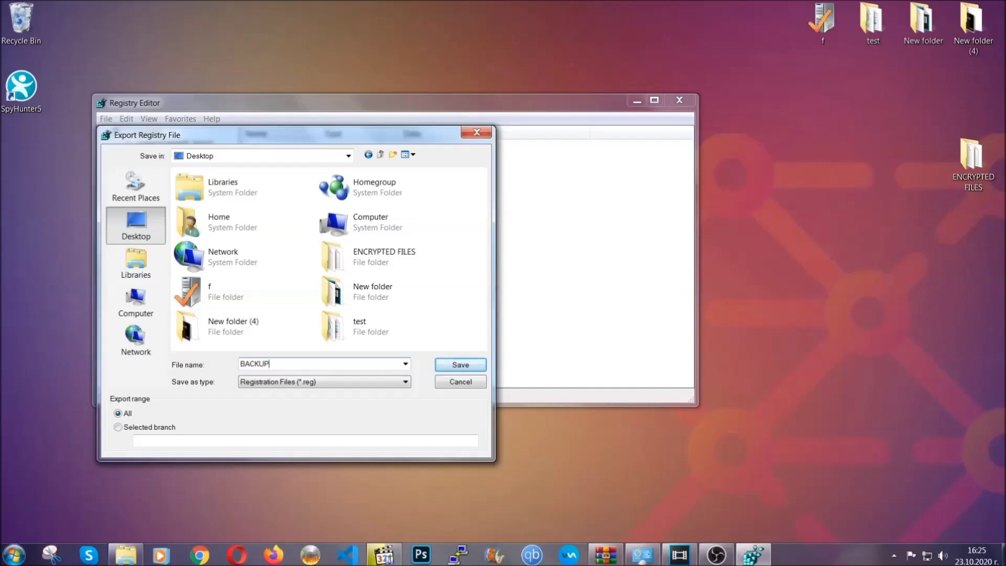
left_click(454, 366)
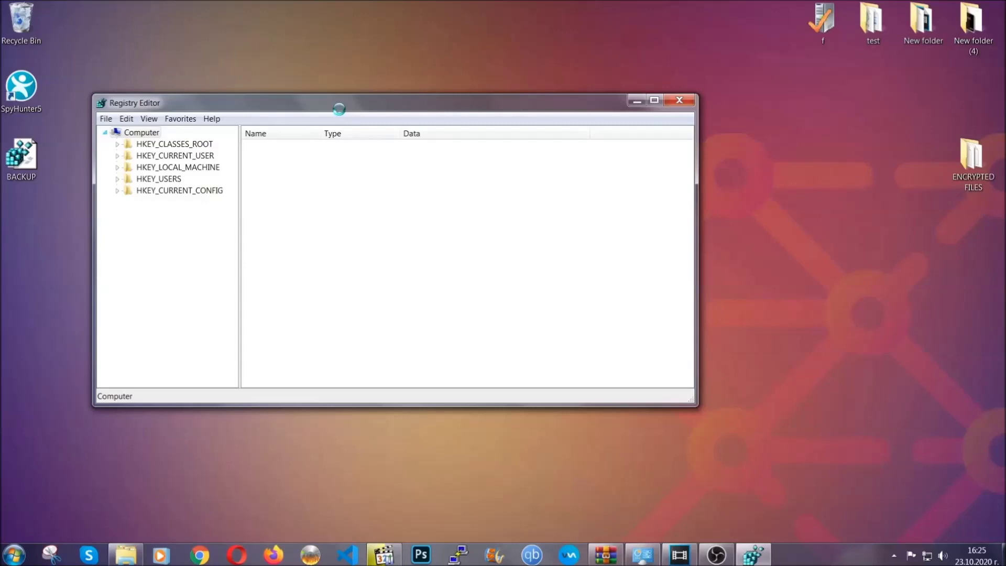
left_click_drag(339, 105, 439, 137)
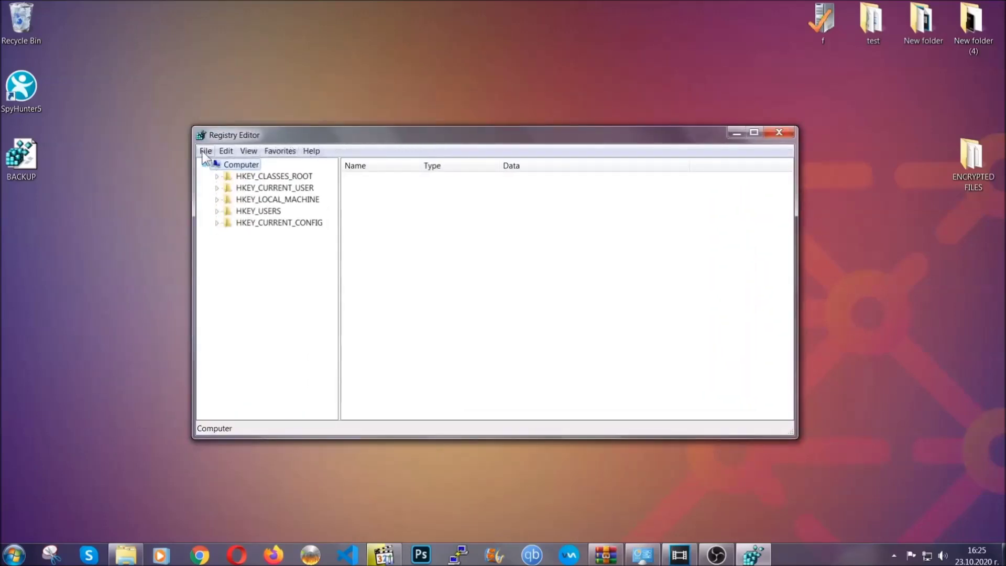
left_click(205, 151)
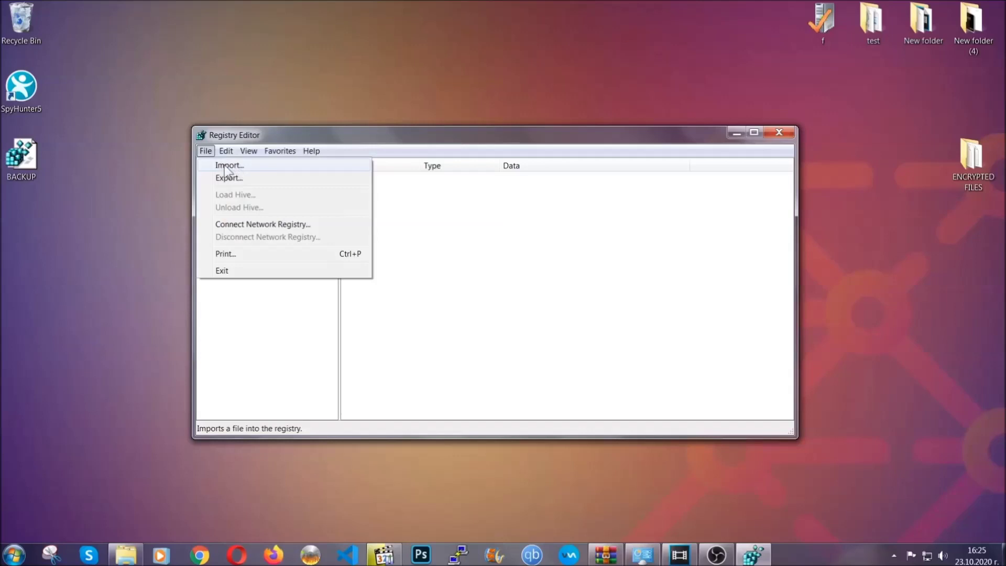
- Locate the RunOnce key with Find, then select the Run key above it
left_click(207, 151)
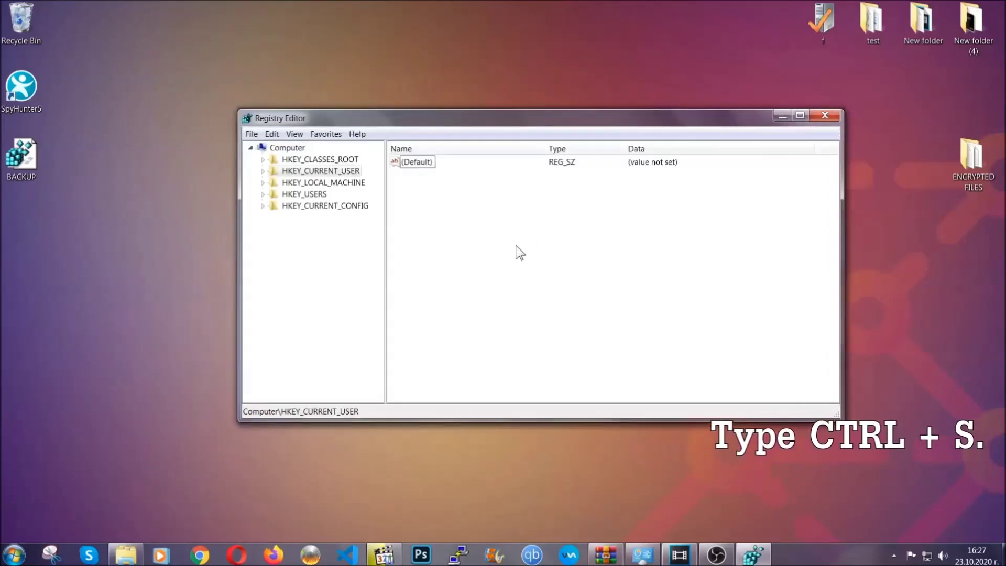
key("ctrl+f")
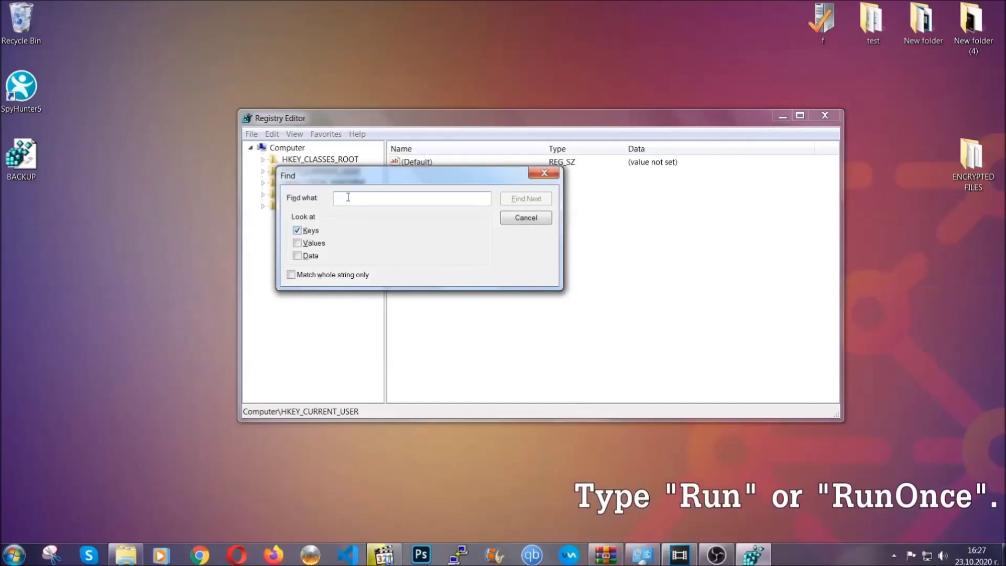
type("RunO")
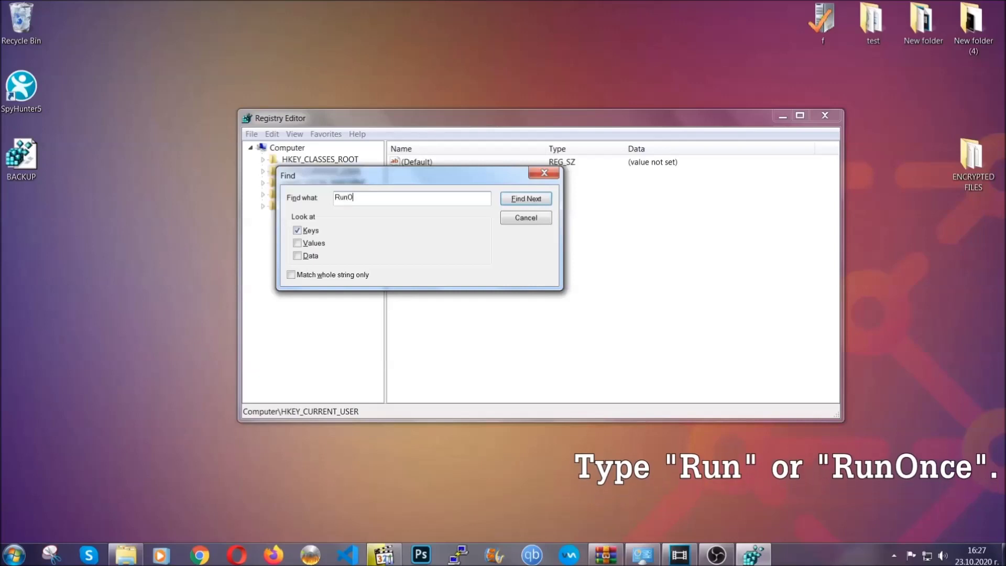
type("nce")
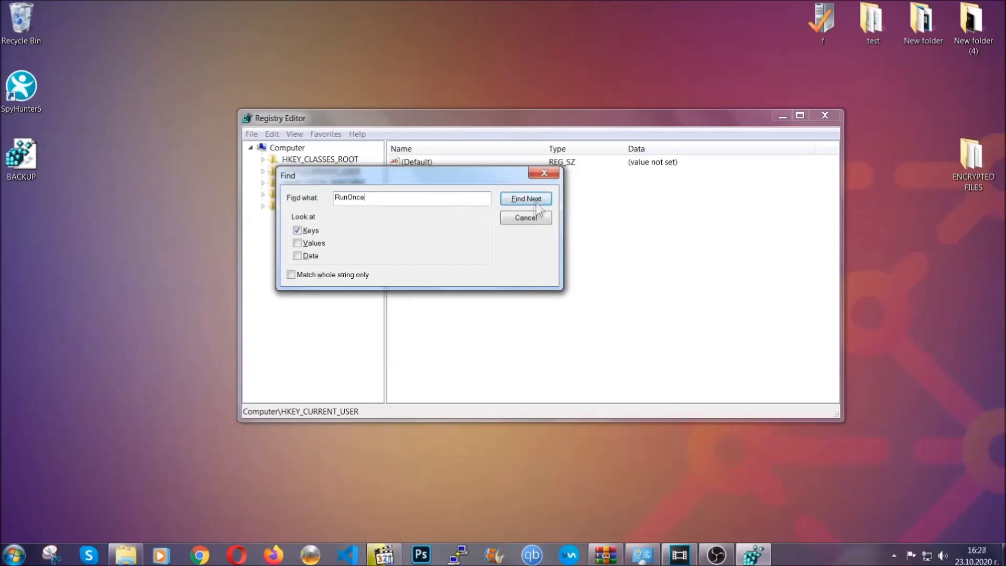
left_click(526, 198)
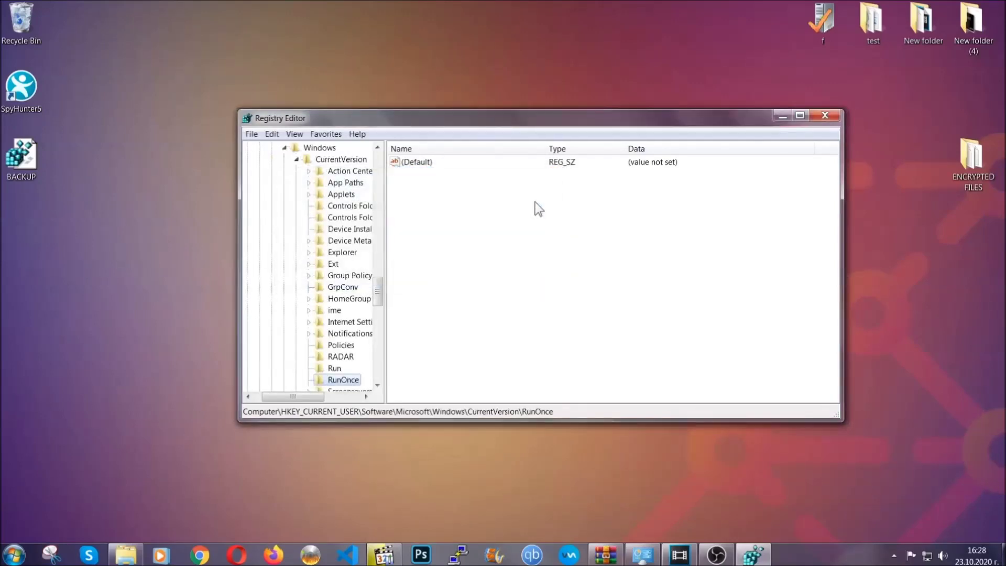
left_click_drag(379, 289, 380, 306)
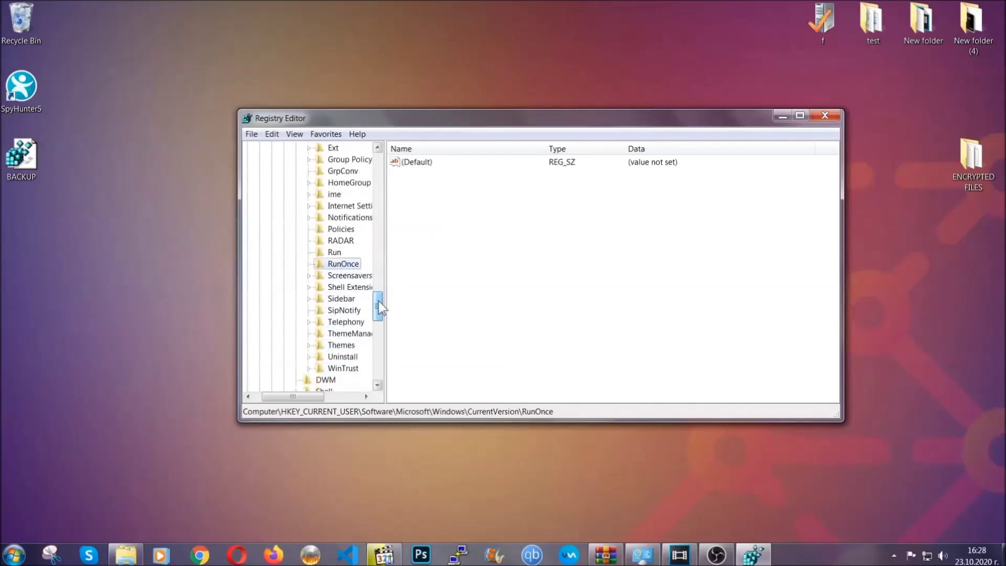
left_click(333, 253)
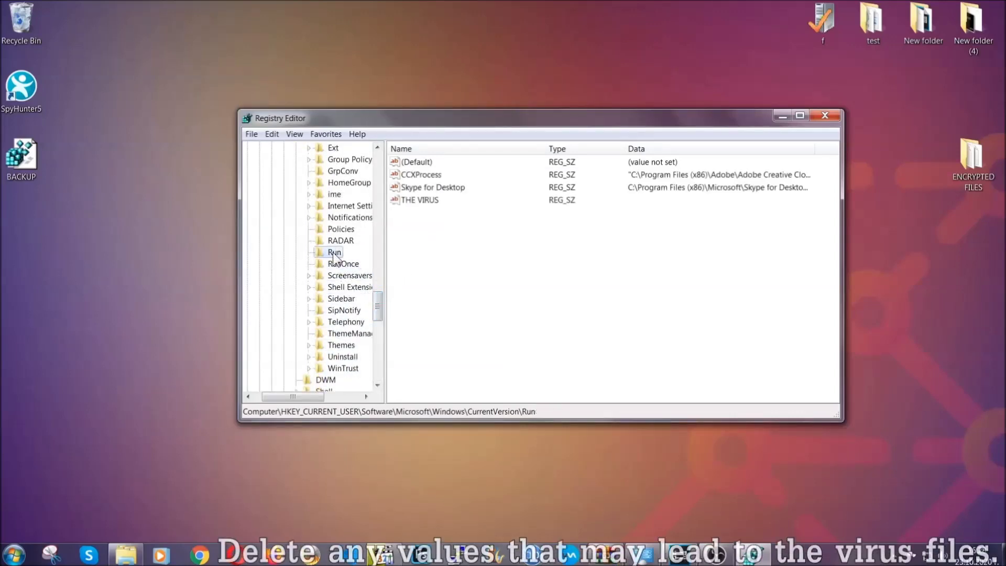
- Delete THE VIRUS value from the Run key and confirm the deletion
left_click(419, 200)
right_click(413, 202)
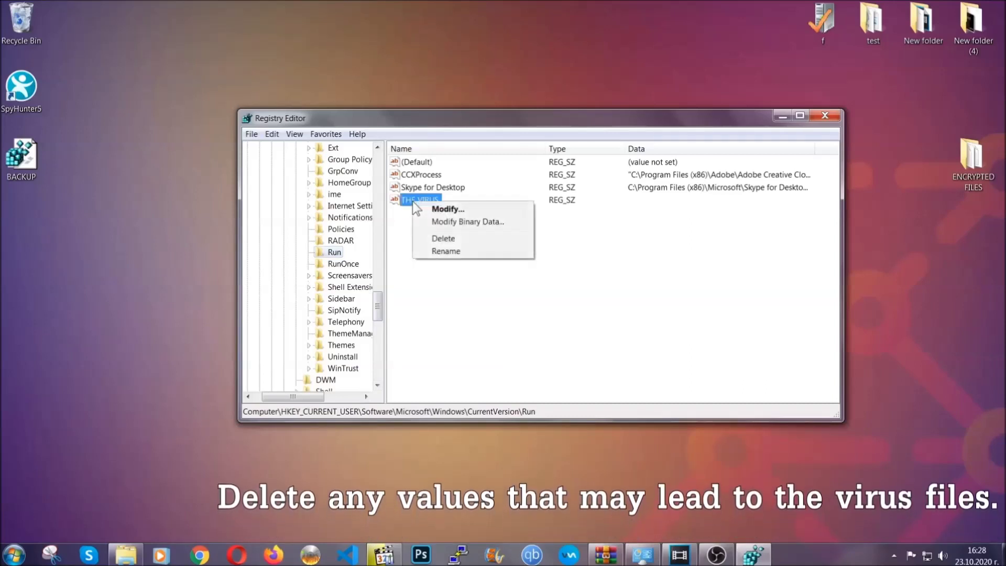
left_click(443, 238)
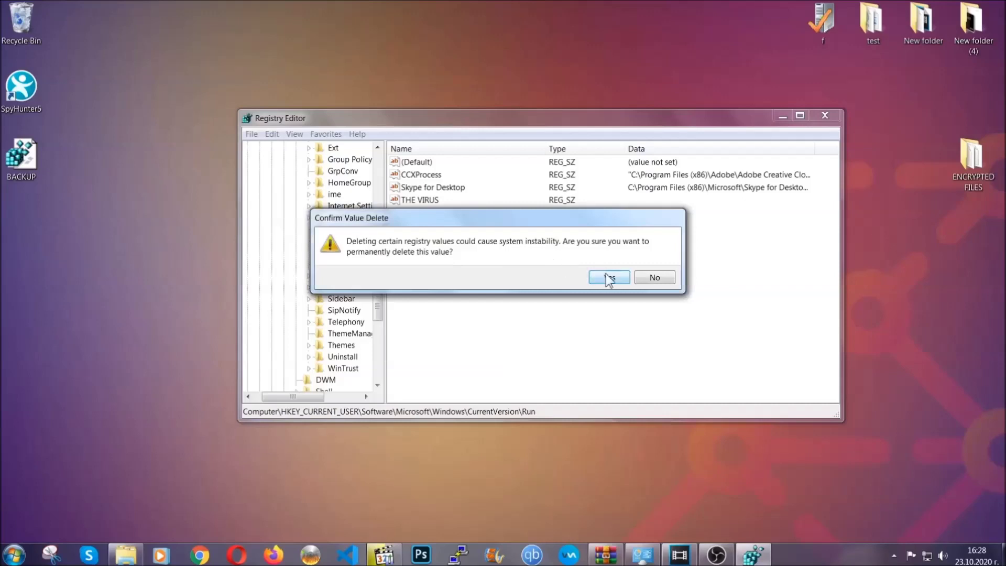
left_click(610, 277)
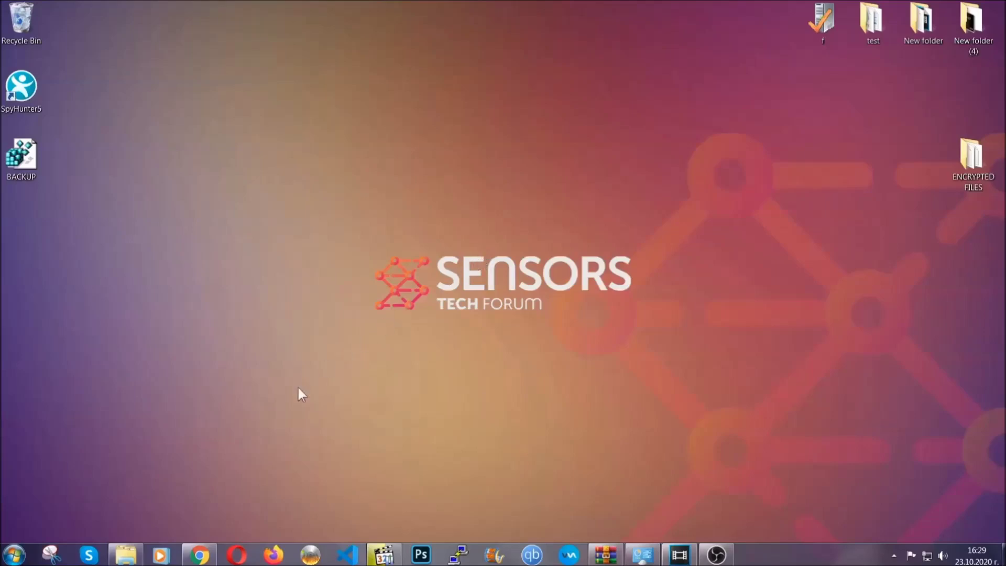
- Return to Chrome's file-recovery article and select its address-bar URL
left_click(200, 556)
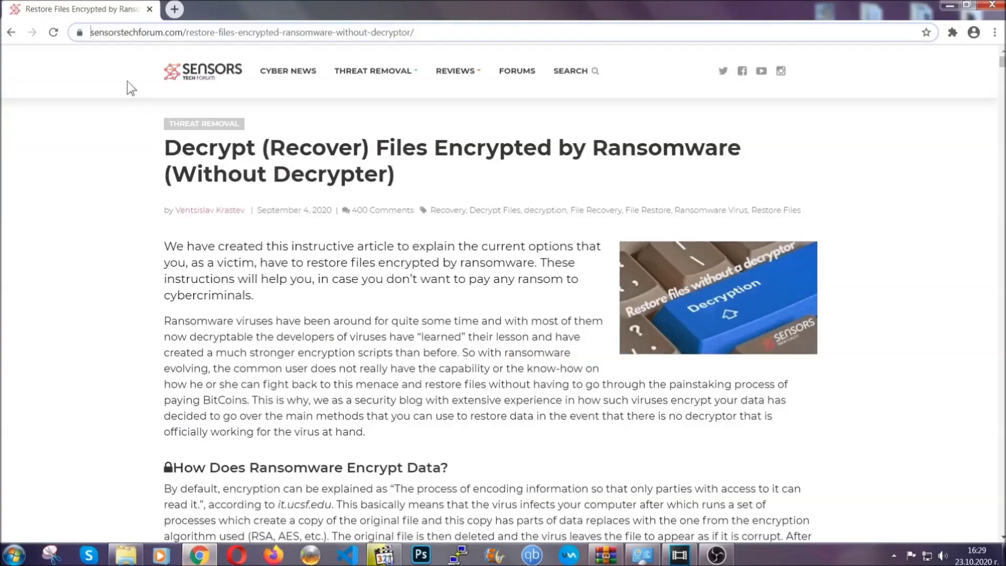
left_click_drag(91, 33, 454, 35)
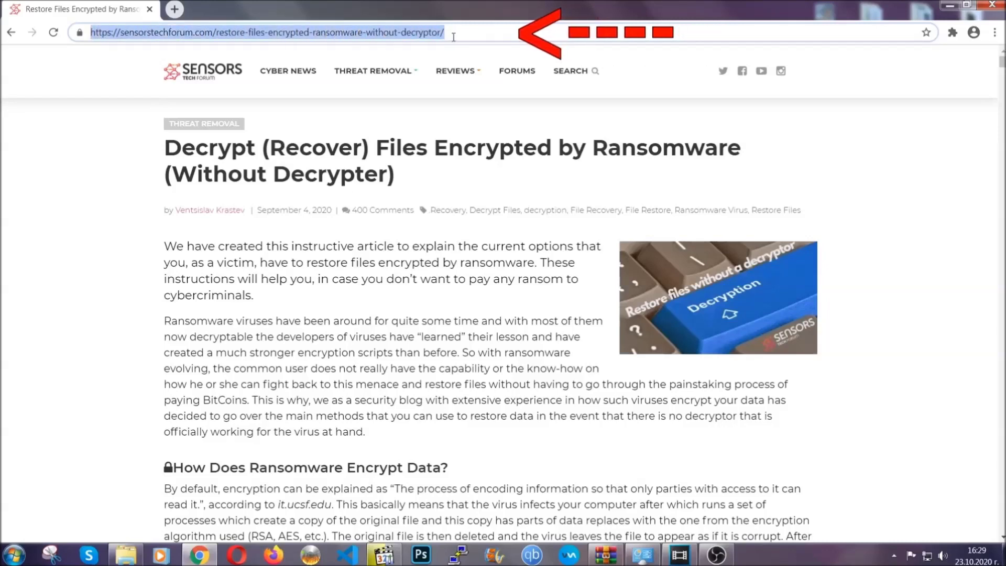
mouse_move(455, 70)
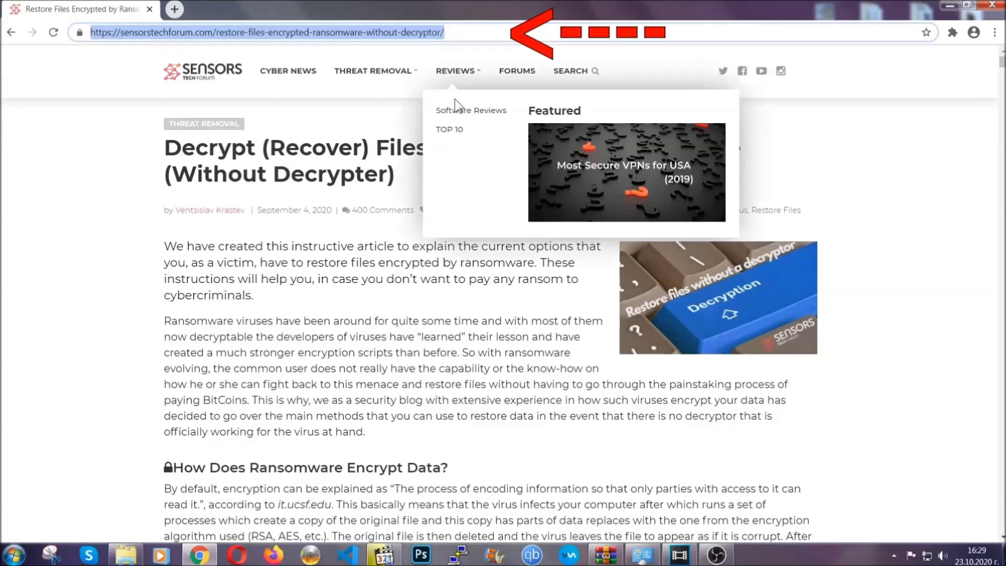
scroll(517, 285, "down", 3)
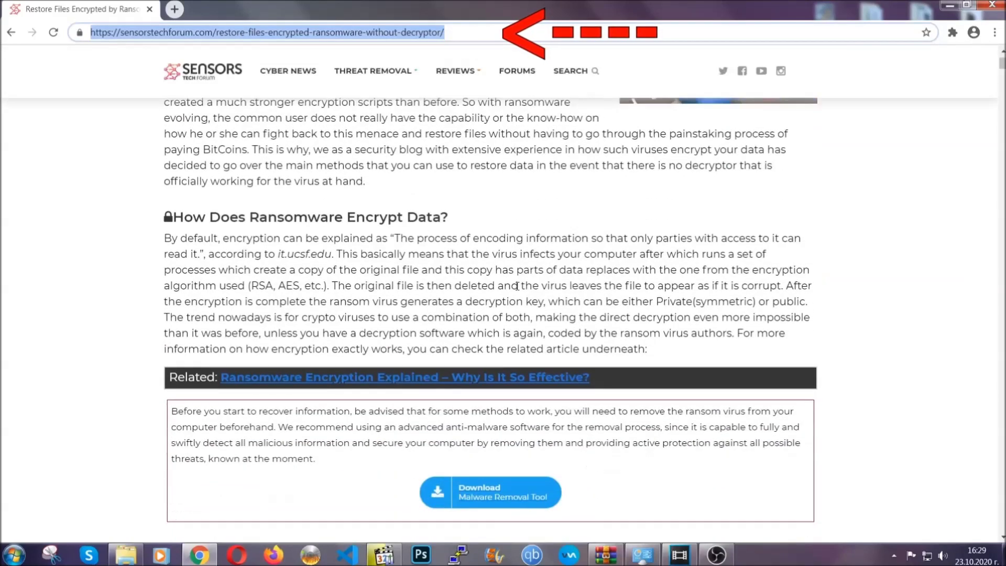
scroll(517, 285, "down", 3)
scroll(517, 286, "down", 3)
scroll(518, 285, "down", 2)
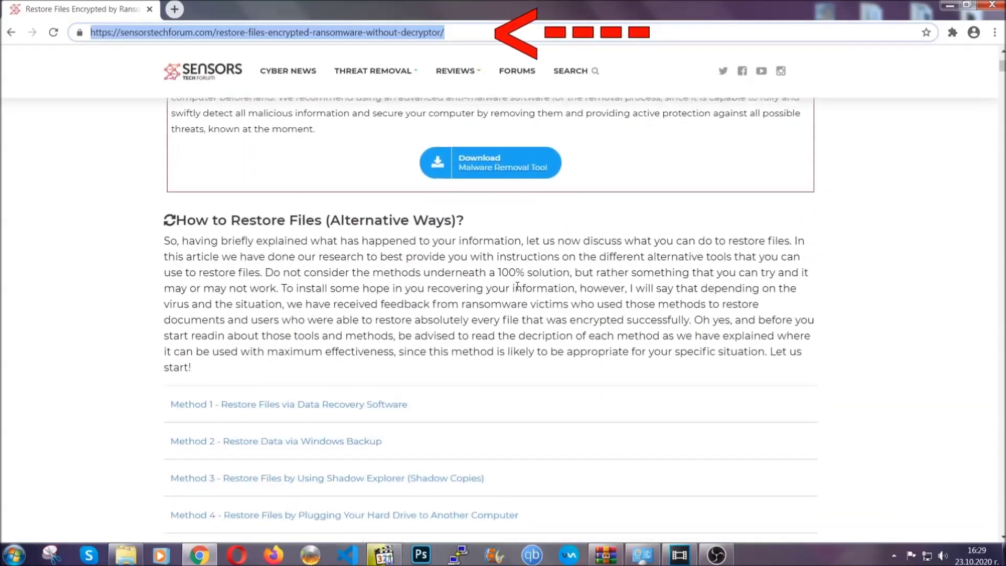
scroll(517, 286, "down", 1)
scroll(495, 289, "down", 2)
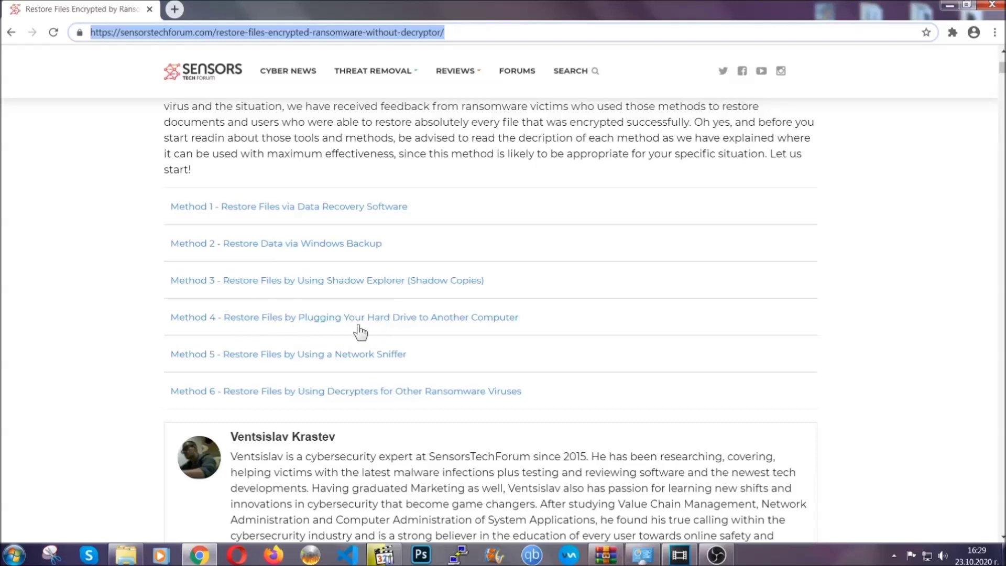
- Expand 'Method 2 - Restore Data via Windows Backup' and its Steps 1–3, then minimize the browser
left_click(312, 242)
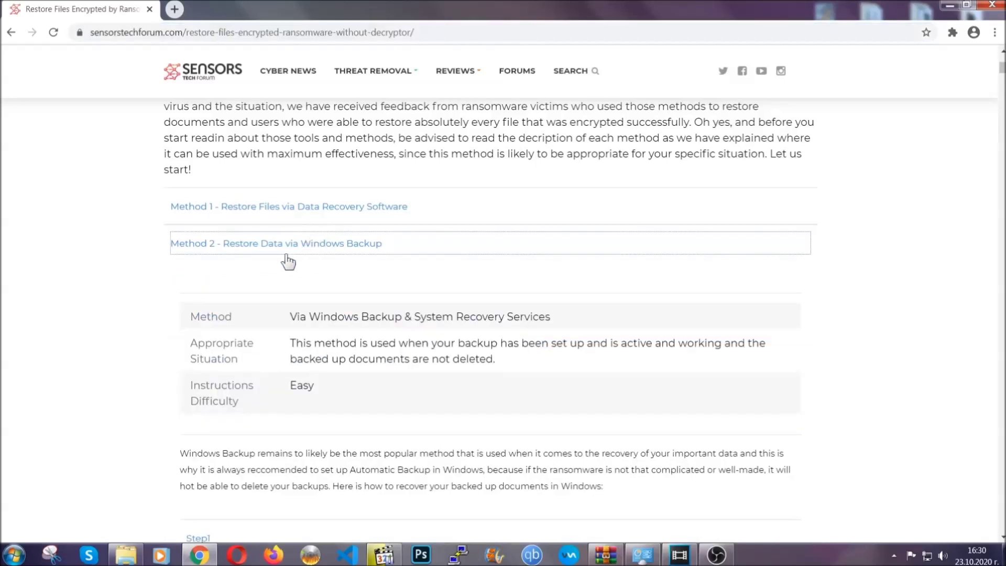
left_click_drag(291, 314, 354, 390)
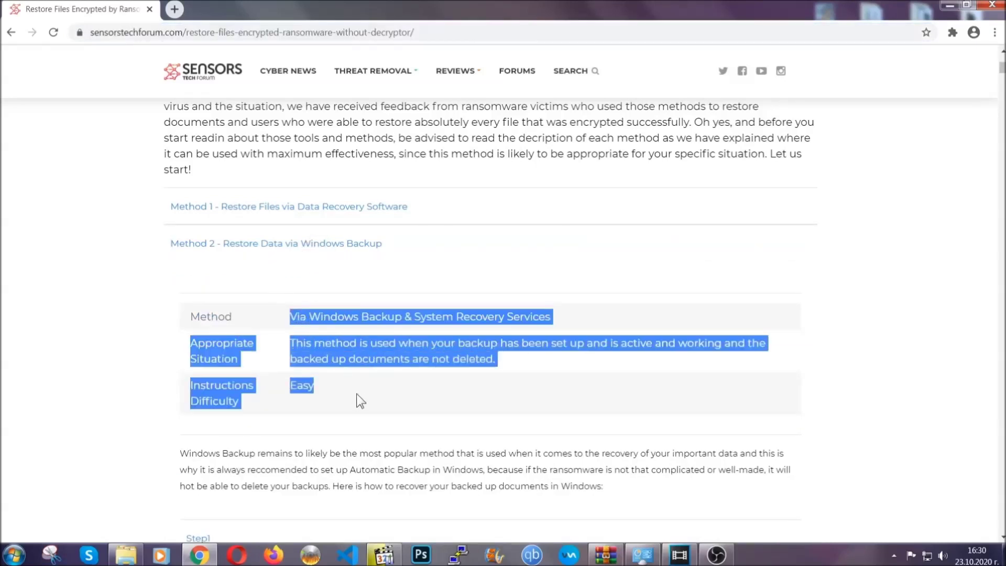
left_click(357, 394)
scroll(358, 391, "down", 3)
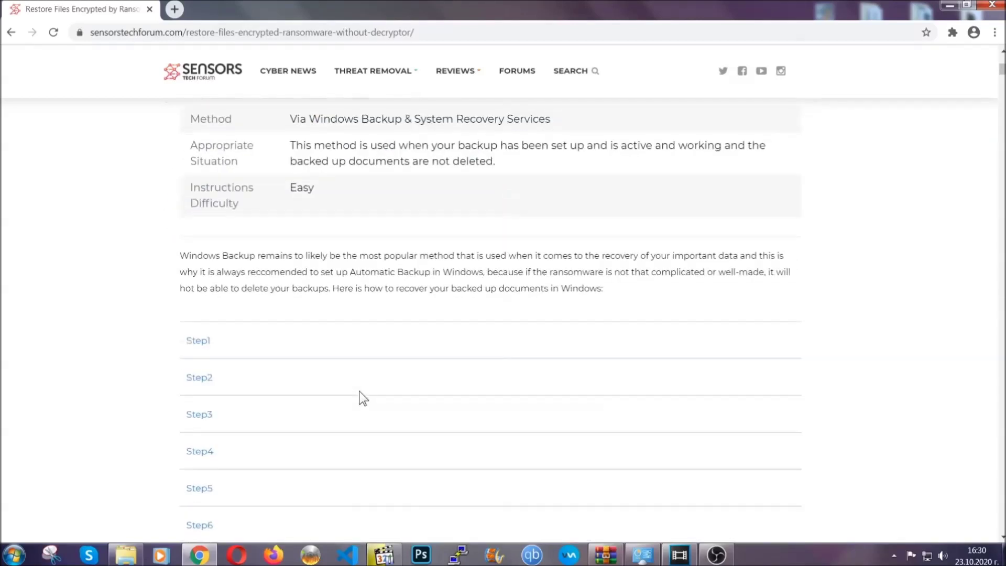
scroll(360, 391, "down", 1)
left_click(206, 276)
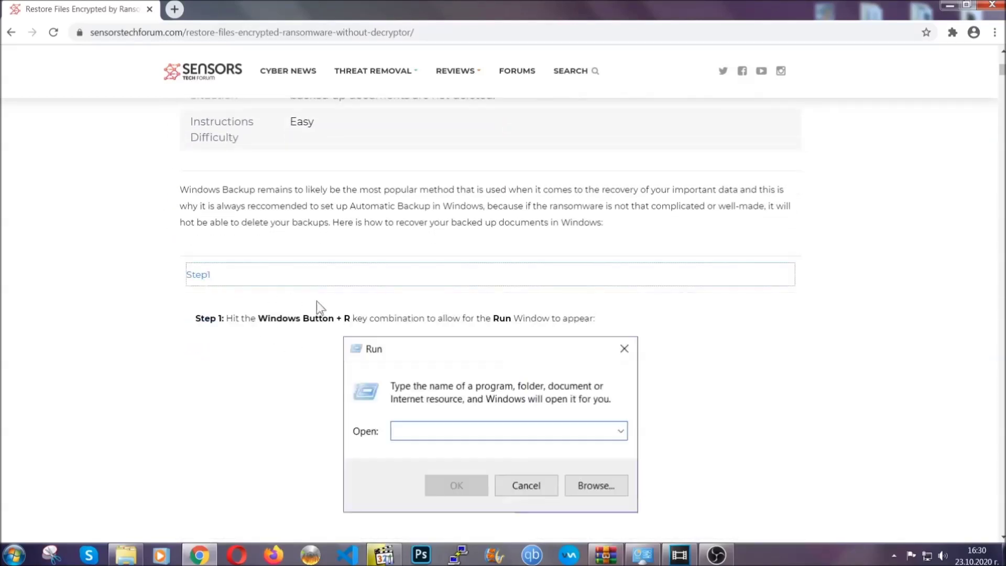
scroll(470, 326, "down", 3)
scroll(471, 325, "down", 1)
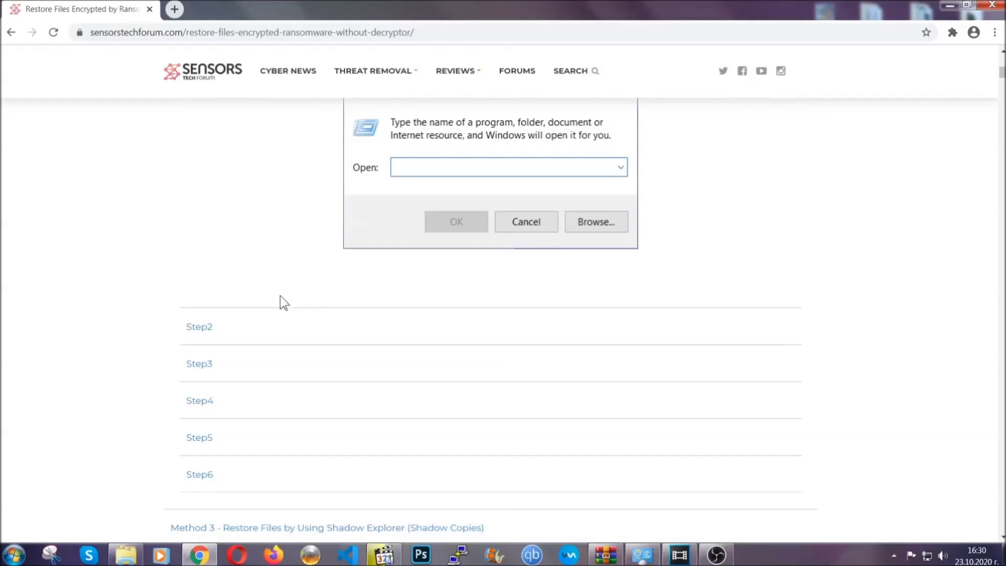
left_click(236, 328)
scroll(419, 330, "down", 3)
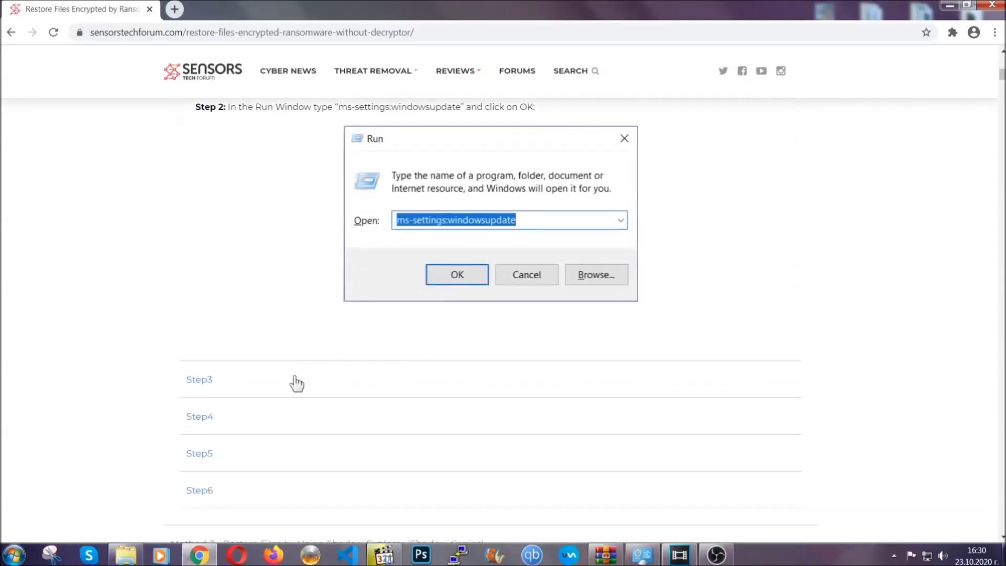
left_click(296, 382)
scroll(445, 361, "down", 3)
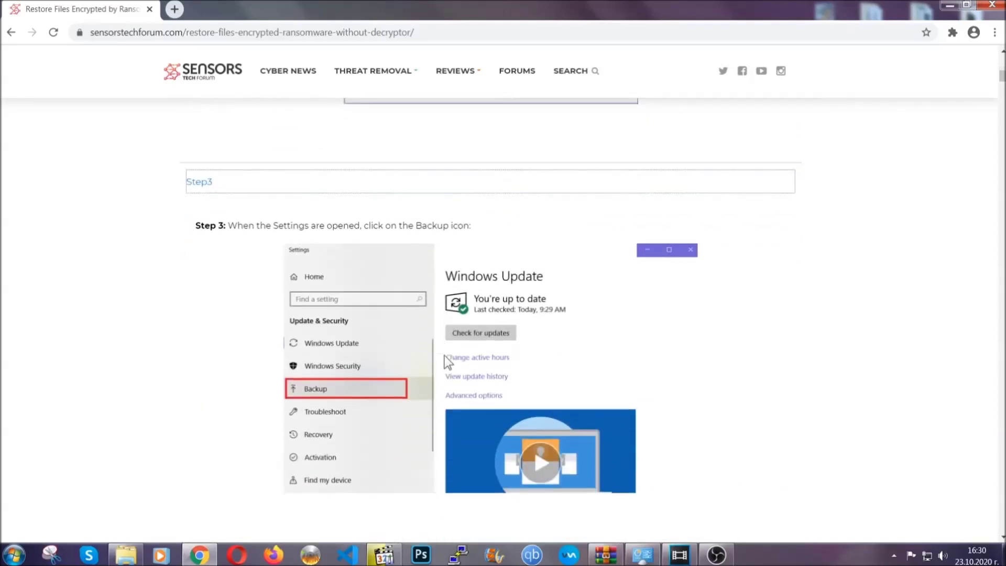
scroll(444, 356, "down", 2)
scroll(443, 358, "down", 1)
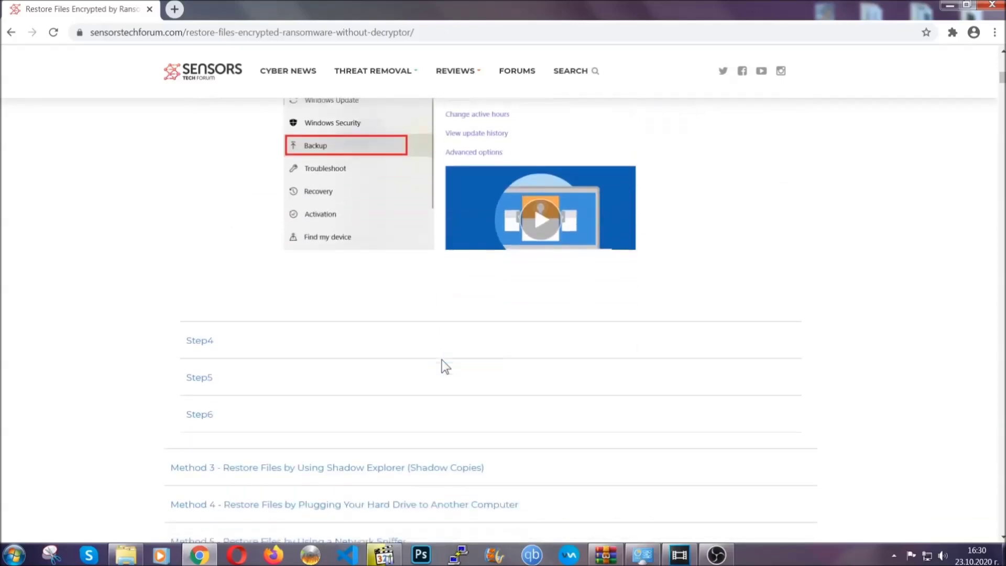
scroll(442, 359, "down", 3)
scroll(442, 359, "down", 3)
scroll(442, 359, "down", 3)
scroll(442, 359, "down", 2)
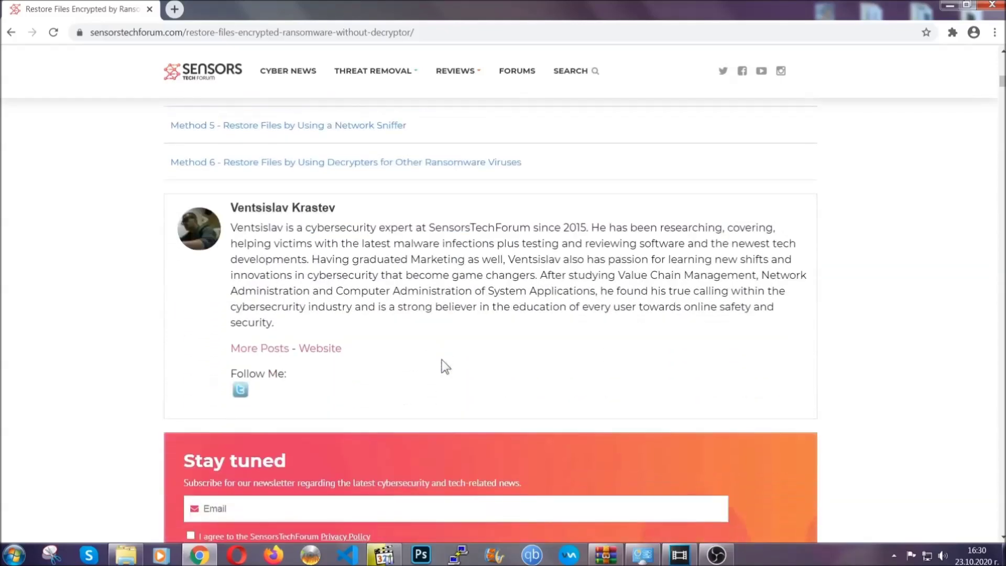
scroll(441, 360, "up", 4)
scroll(442, 359, "up", 6)
scroll(439, 370, "up", 5)
scroll(439, 374, "up", 6)
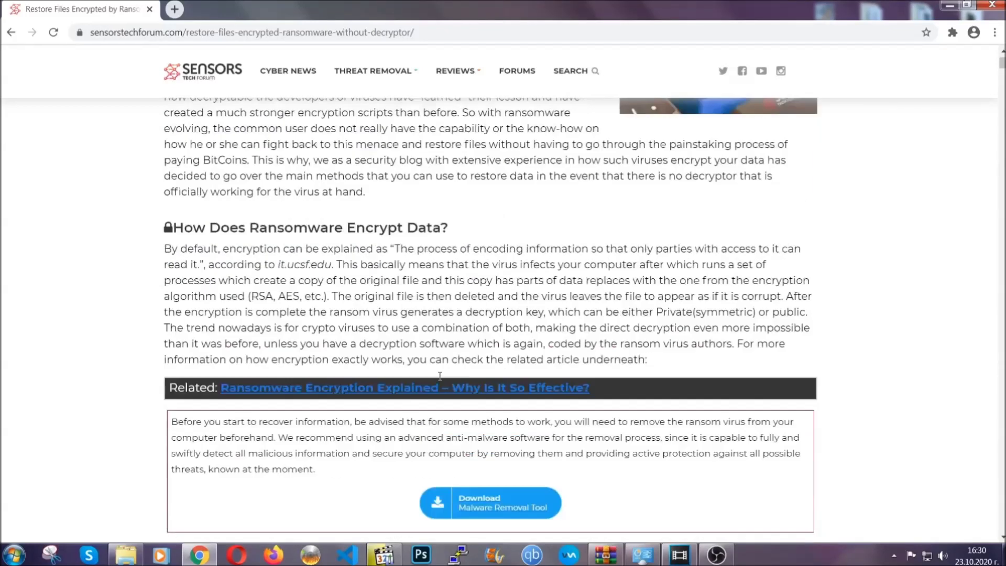
scroll(439, 377, "up", 3)
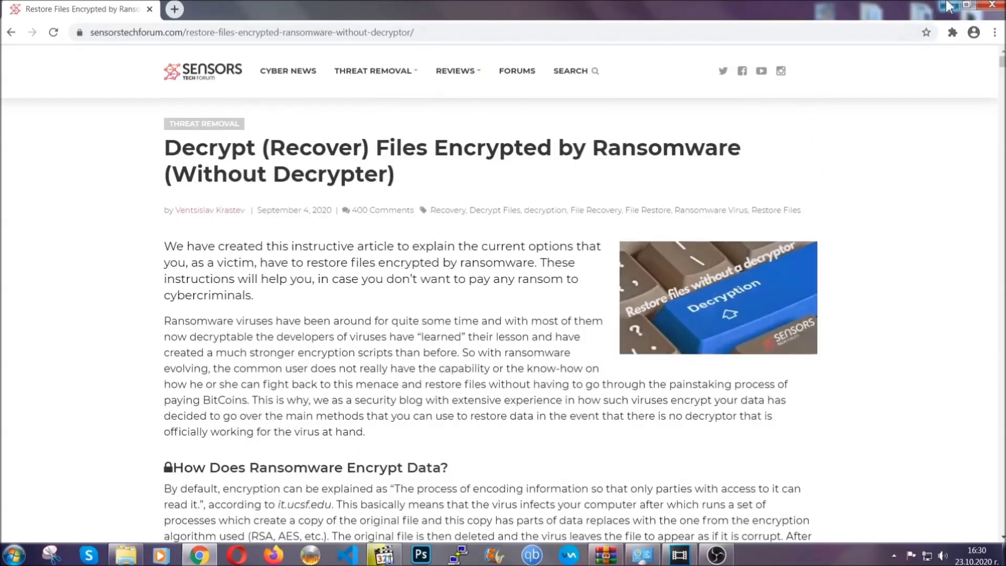
left_click(948, 7)
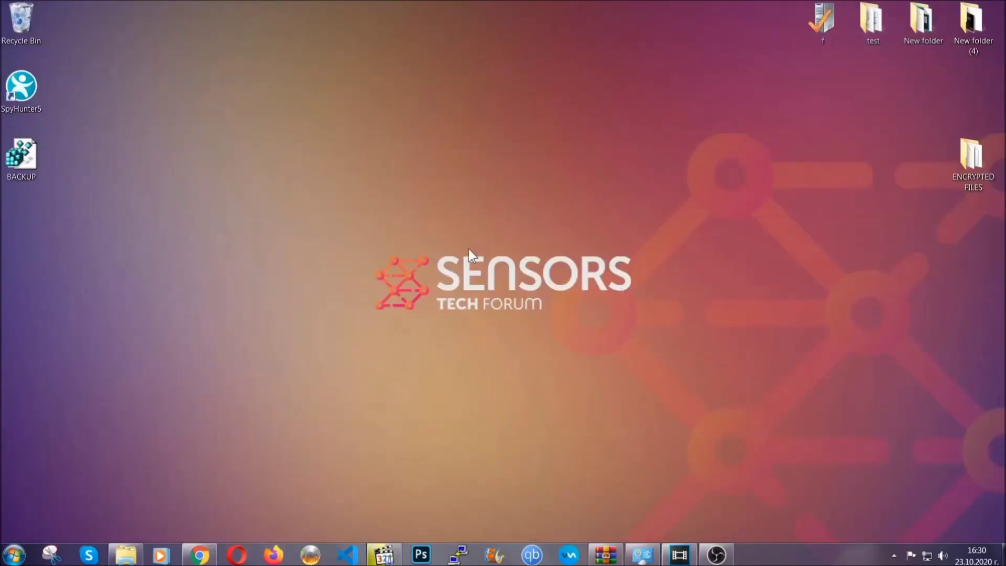